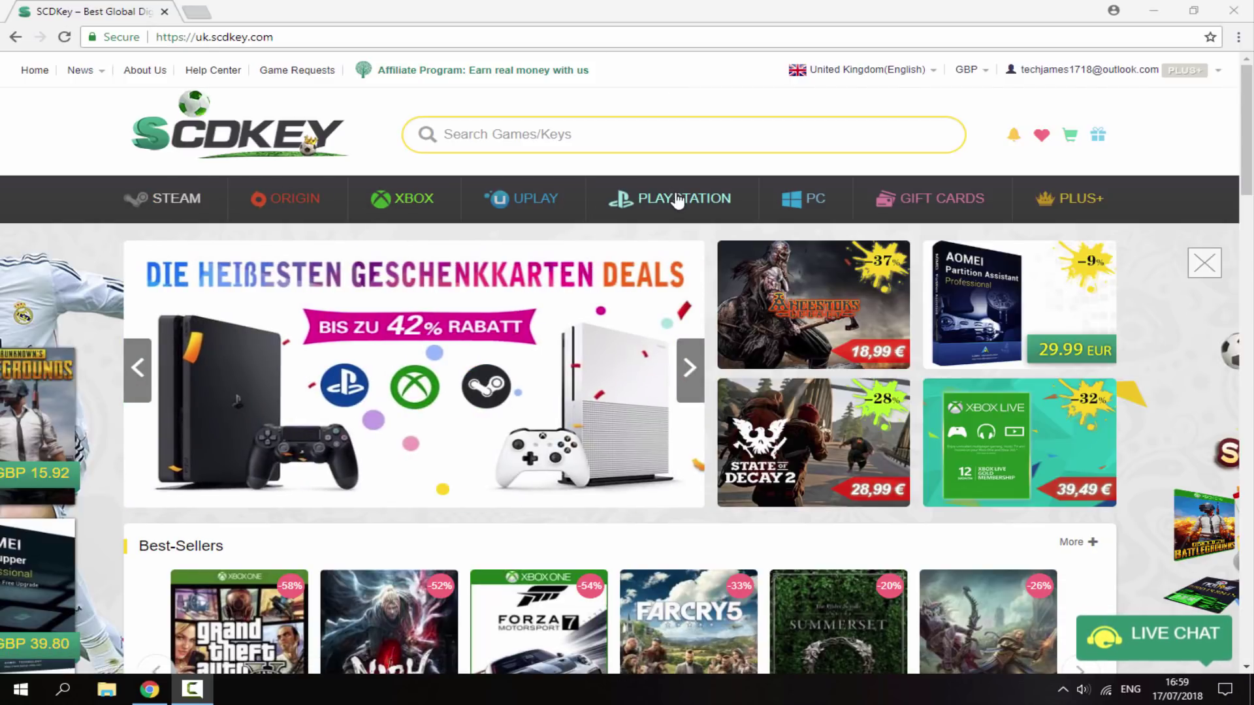
Step: Open the SCDKey PC category page listing 641 PC game keys, via Gift Cards
{"action": "left_click", "coordinate": [927, 199]}
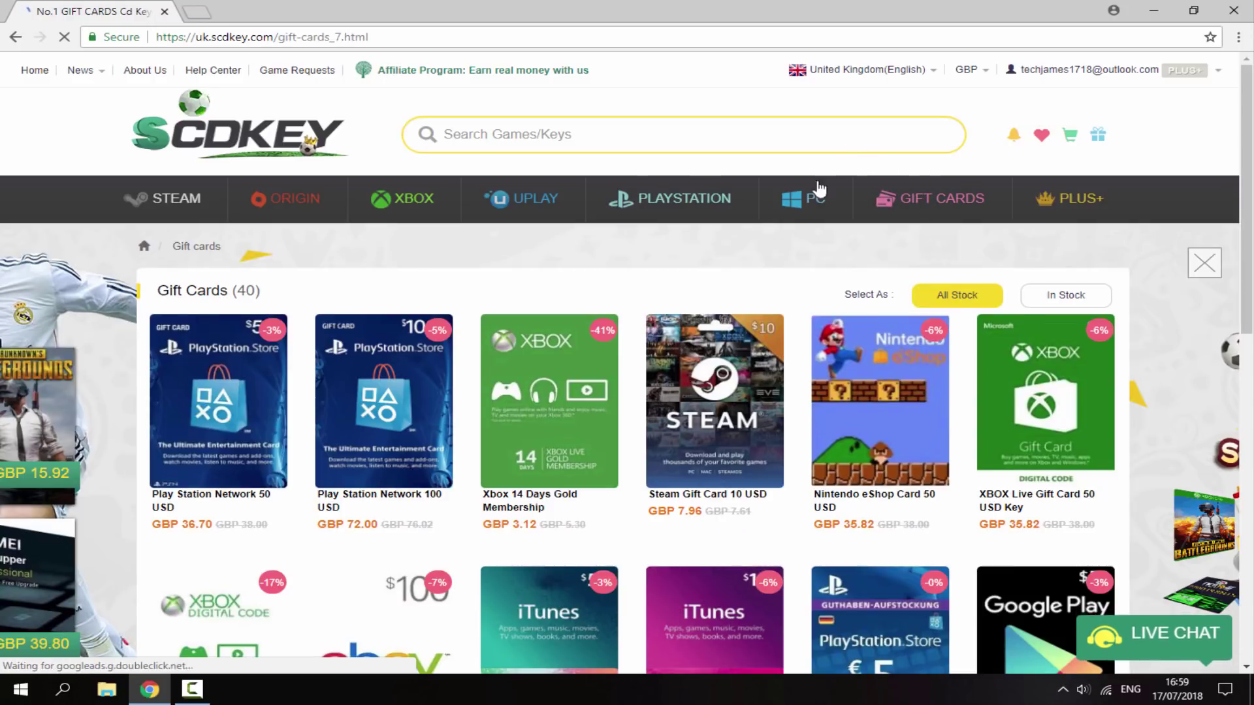
{"action": "left_click", "coordinate": [800, 200]}
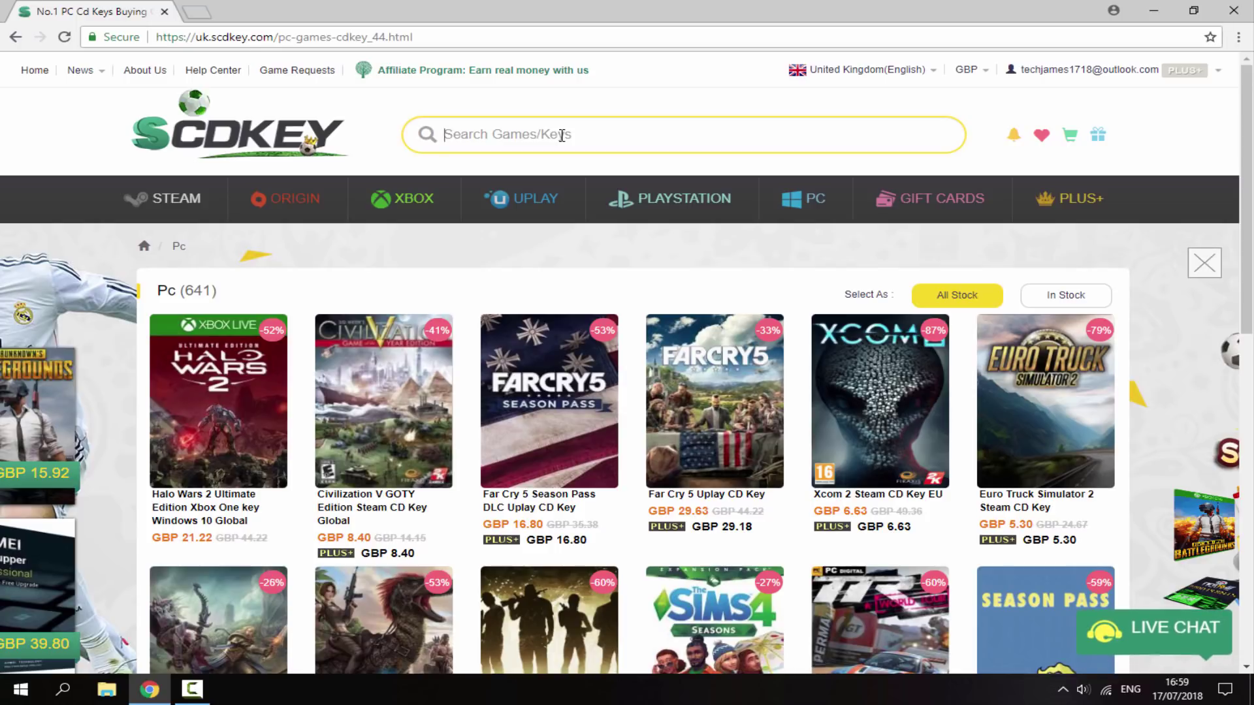
Step: Search SCDKey for 'windows 10' and scroll the 18 results to the Windows 10 Pro OEM keys
{"action": "type", "text": "windows 10 "}
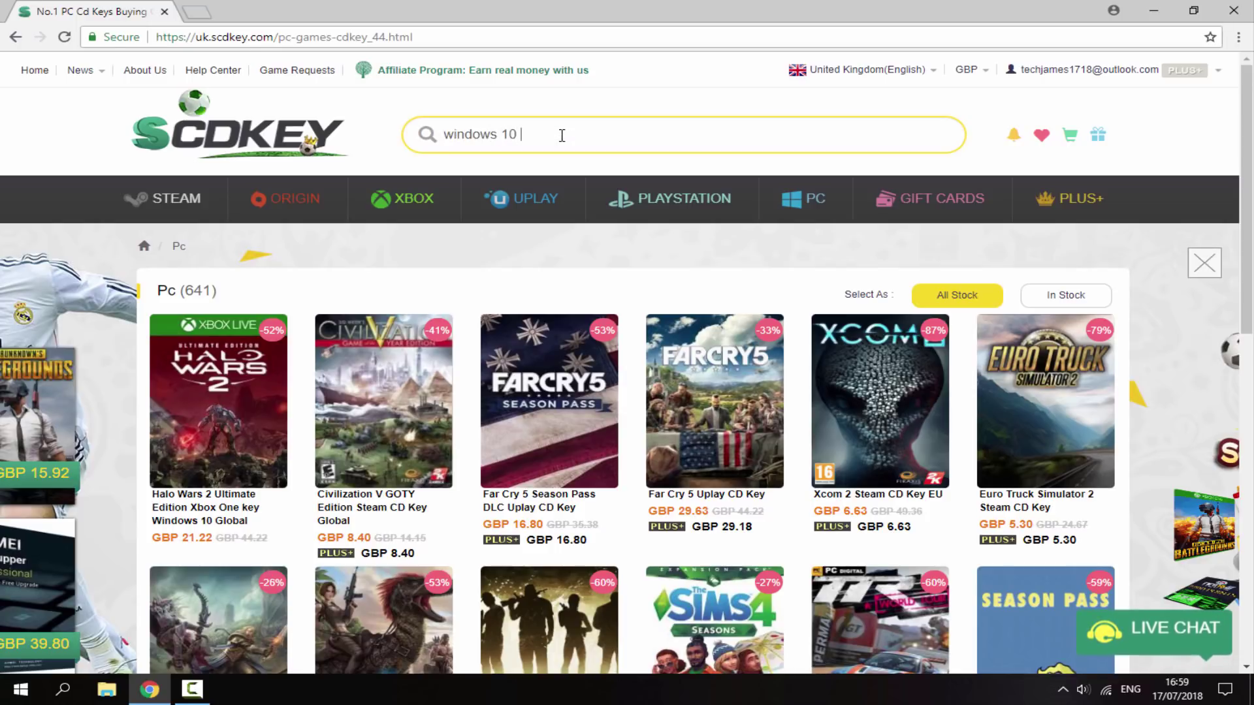
{"action": "type", "text": "key"}
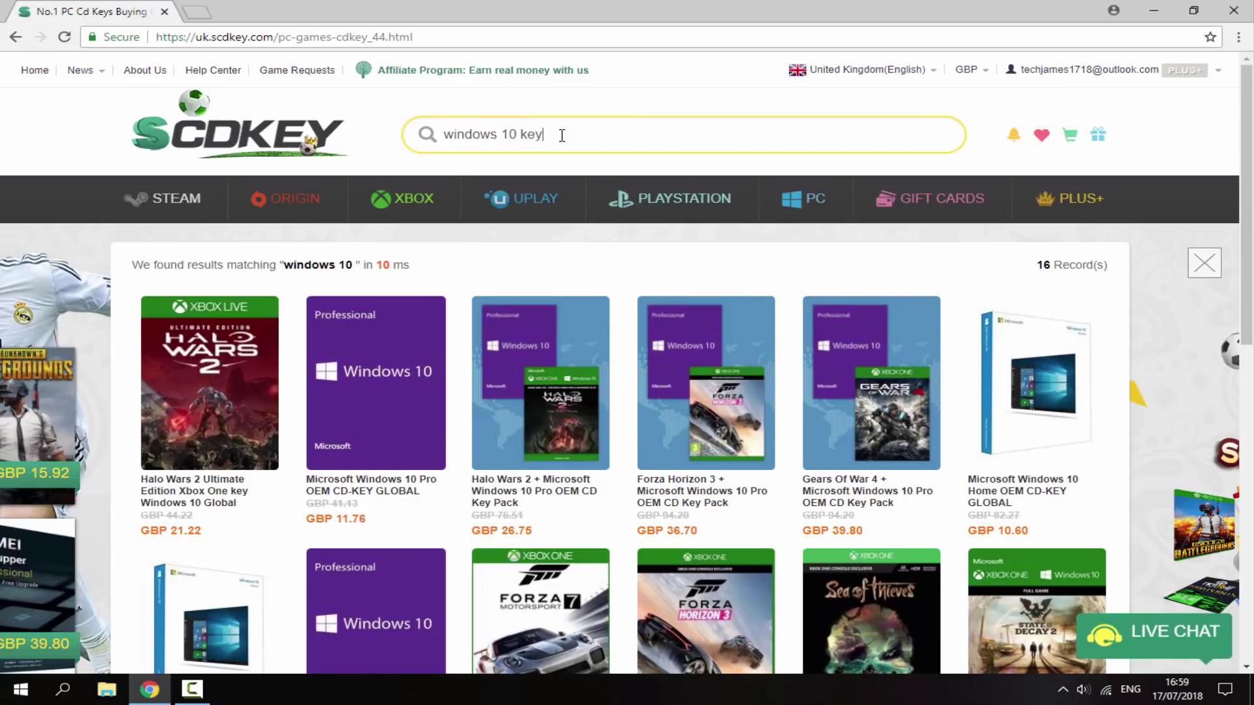
{"action": "key", "text": "BackSpace"}
{"action": "key", "text": "BackSpace"}
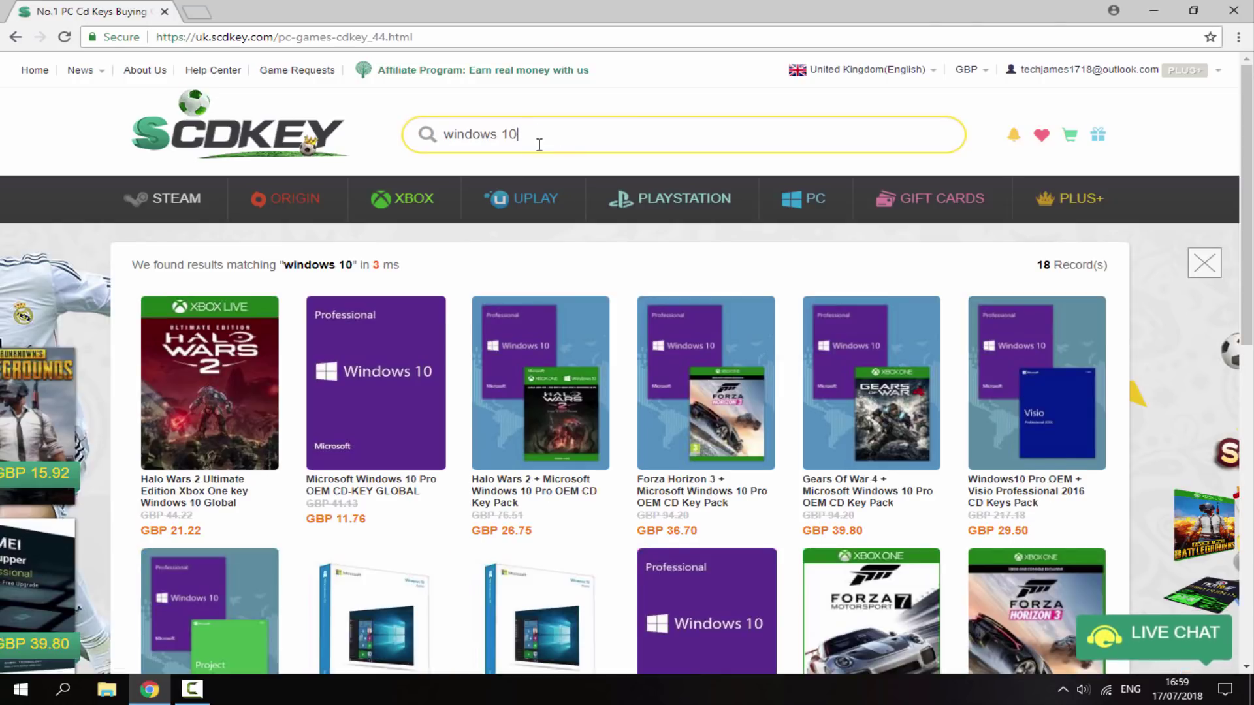
{"action": "scroll", "coordinate": [603, 251], "scroll_direction": "down", "scroll_amount": 1}
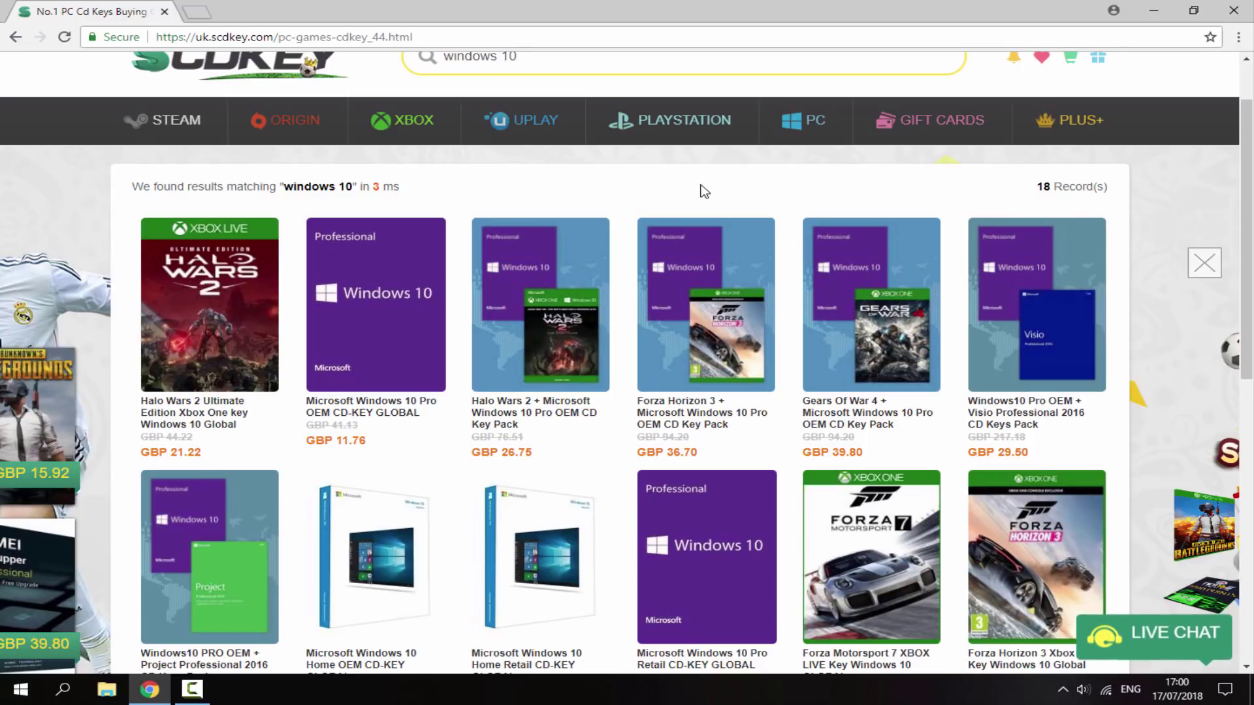
{"action": "scroll", "coordinate": [698, 186], "scroll_direction": "down", "scroll_amount": 1}
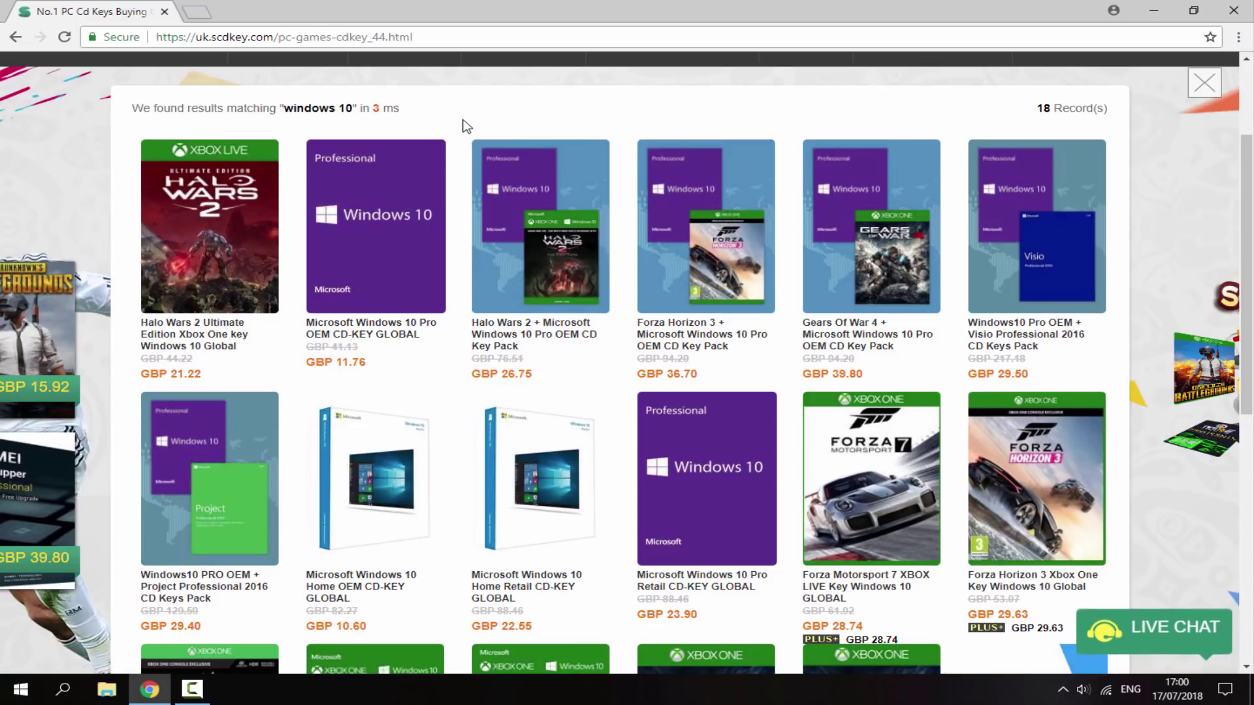
Step: Open the Windows 10 Pro OEM CD-KEY GLOBAL product page (GBP 11.76) in a new tab and review it
{"action": "middle_click", "coordinate": [387, 180]}
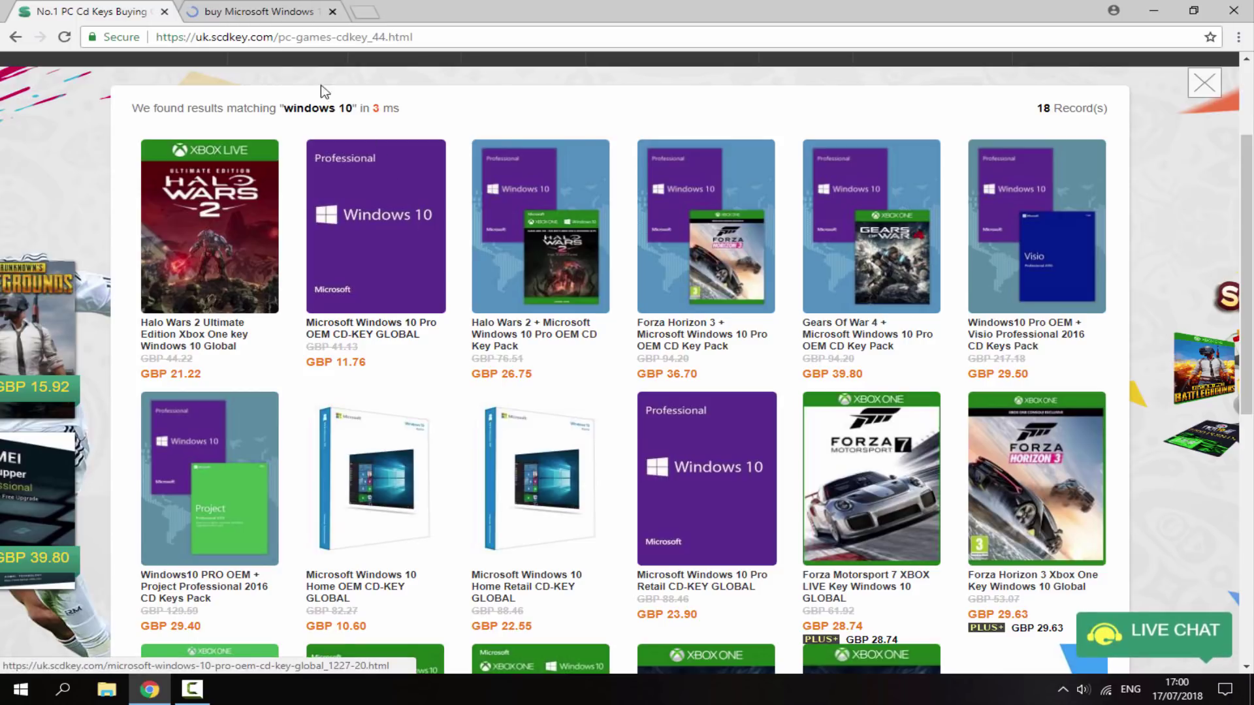
{"action": "left_click", "coordinate": [281, 16]}
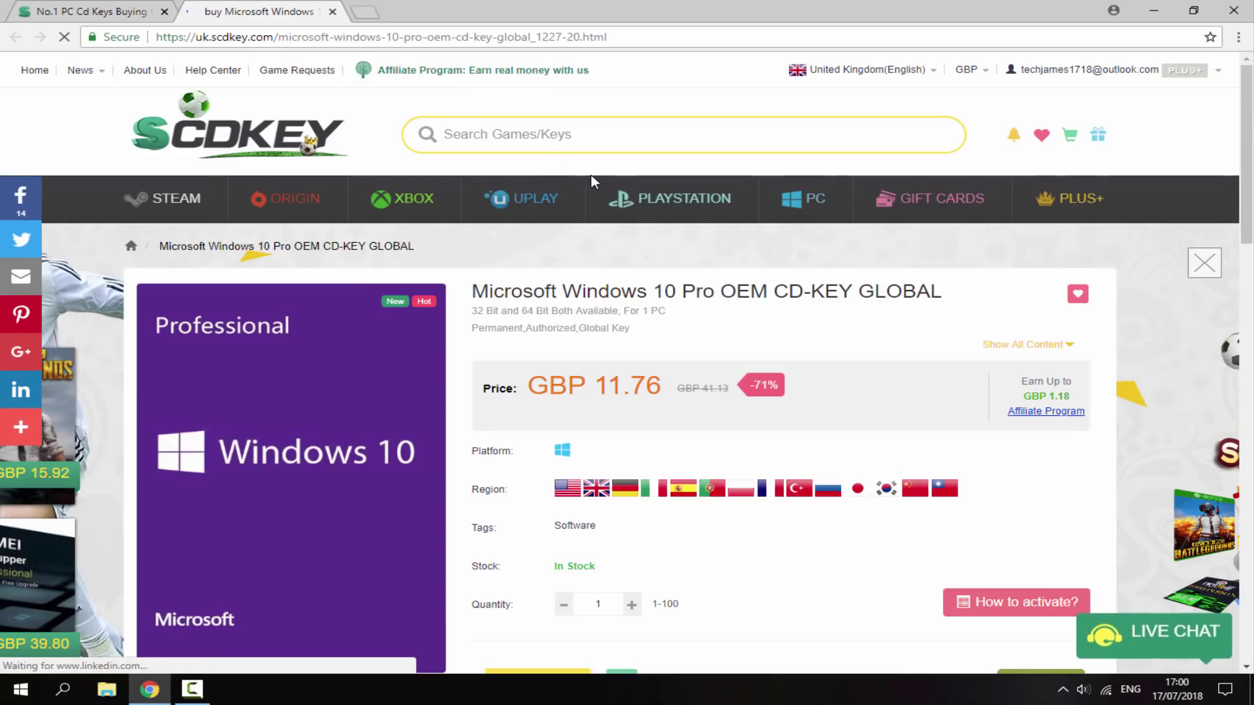
{"action": "scroll", "coordinate": [777, 260], "scroll_direction": "down", "scroll_amount": 3}
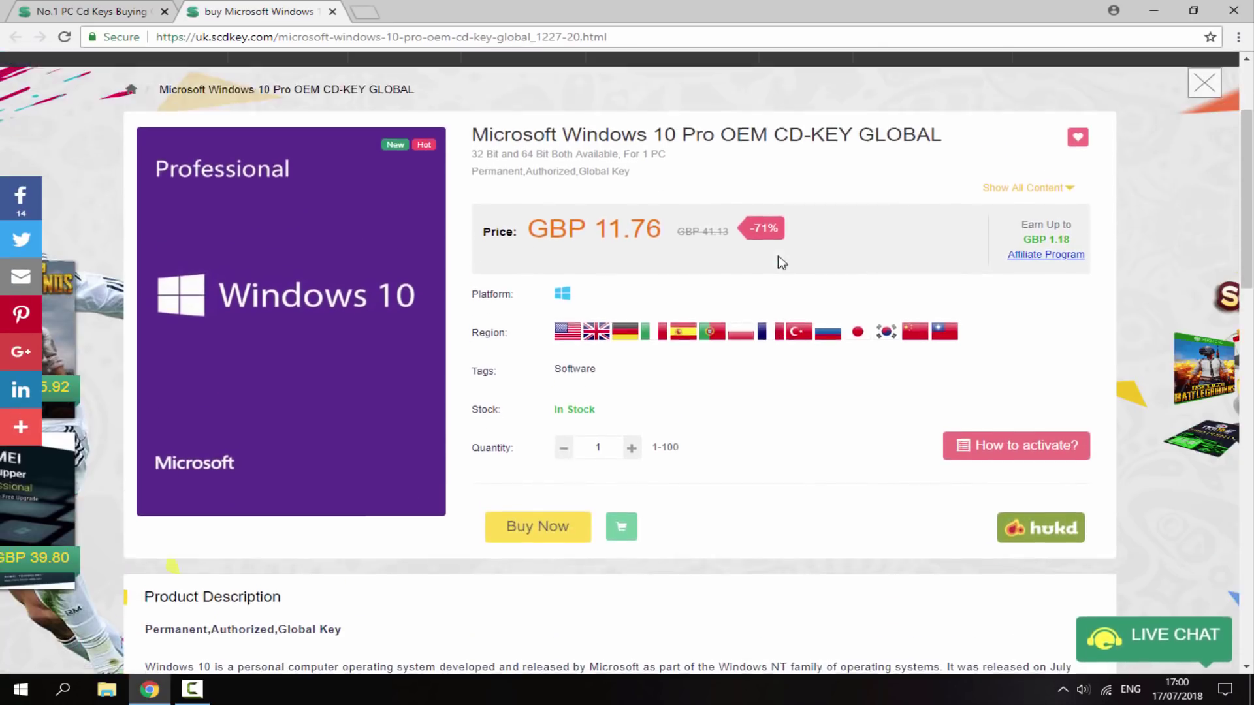
{"action": "scroll", "coordinate": [782, 262], "scroll_direction": "up", "scroll_amount": 1}
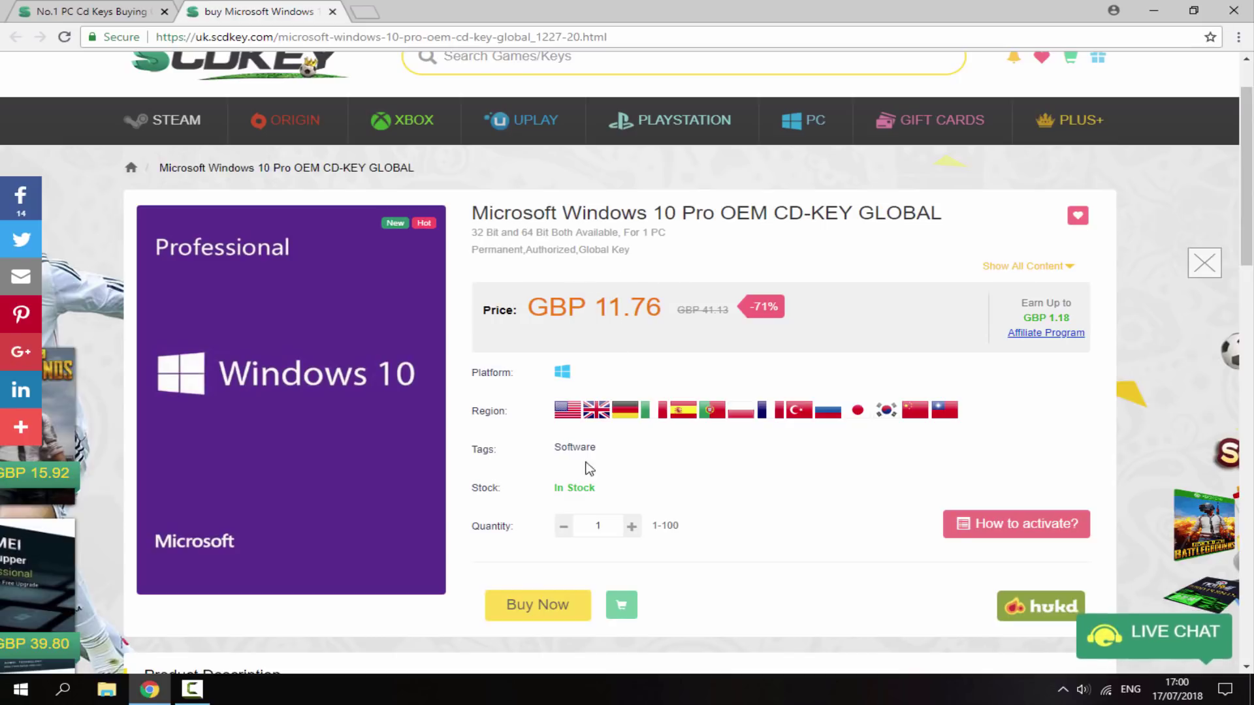
Step: Start checkout and apply promotion code SKCH8, cutting GBP 1.18 for a GBP 10.58 total
{"action": "left_click", "coordinate": [527, 617]}
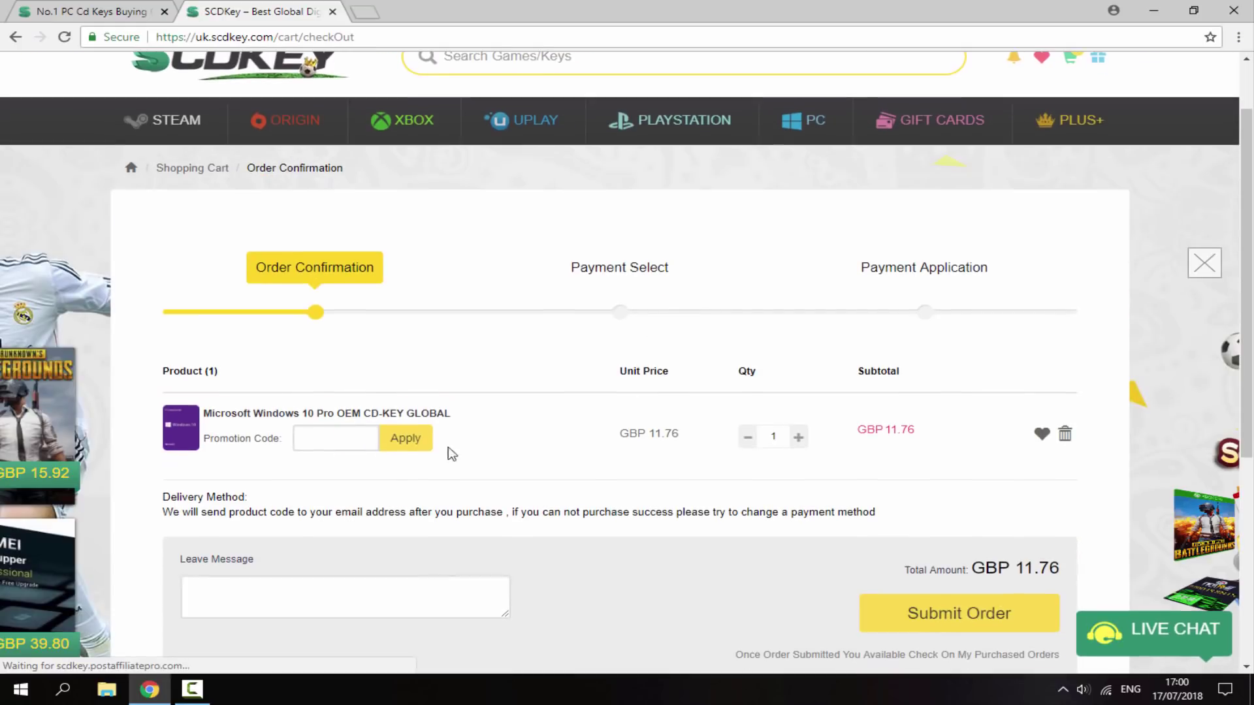
{"action": "right_click", "coordinate": [344, 439]}
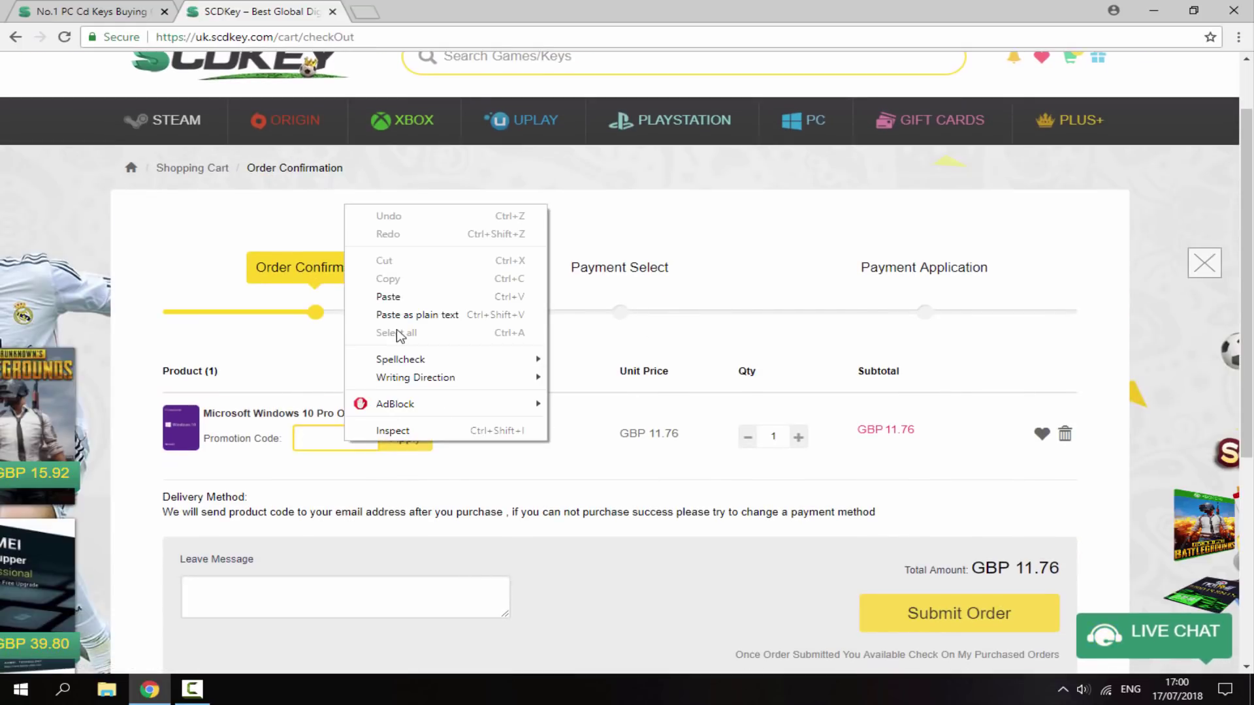
{"action": "left_click", "coordinate": [396, 292]}
{"action": "type", "text": "SKCH8"}
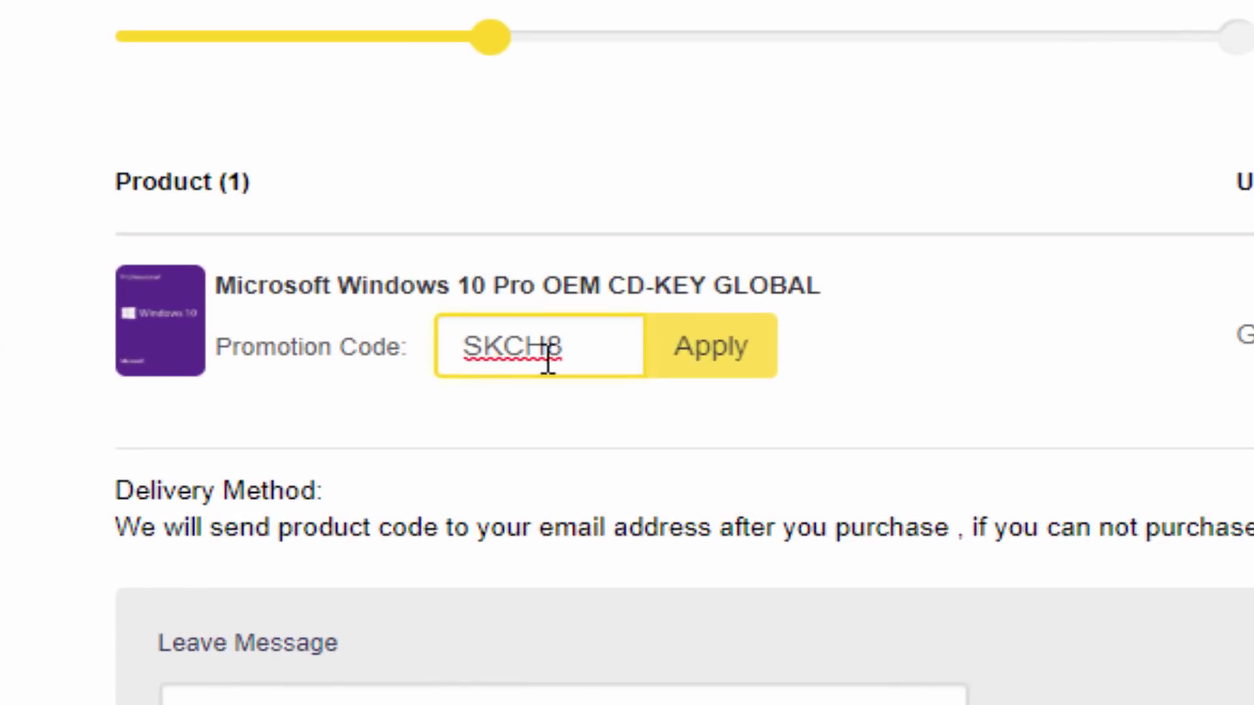
{"action": "left_click", "coordinate": [673, 369]}
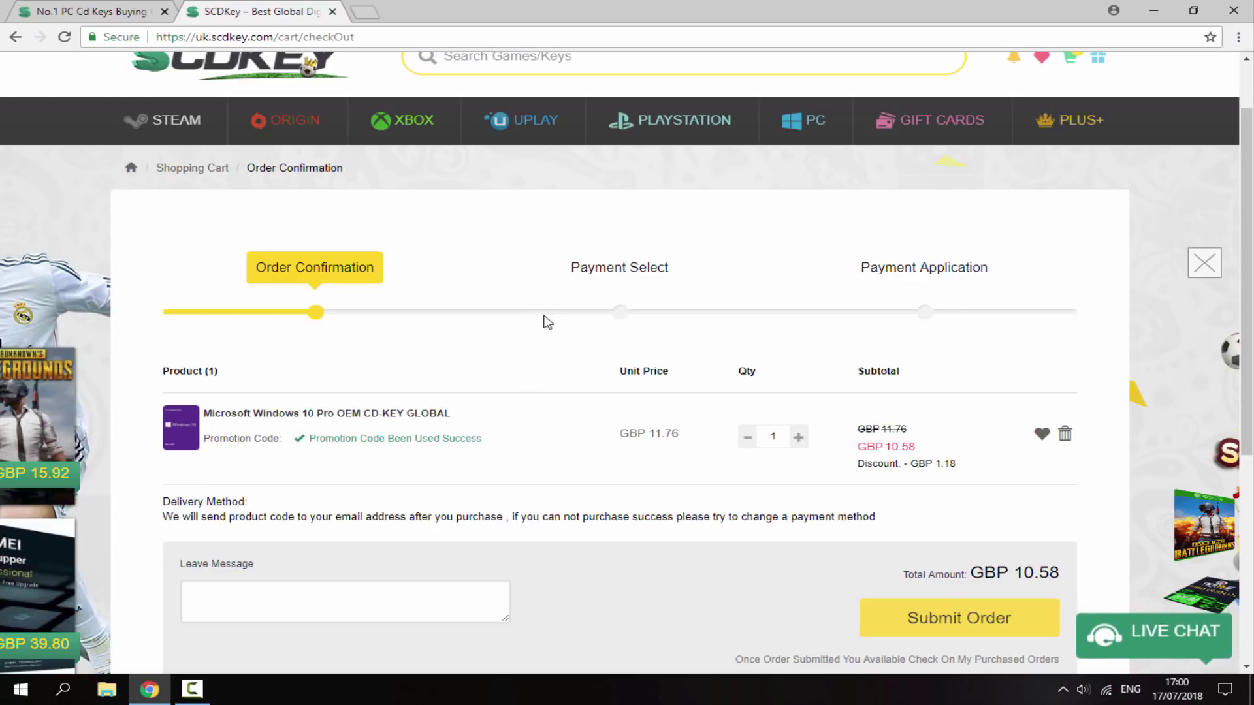
{"action": "scroll", "coordinate": [549, 338], "scroll_direction": "down", "scroll_amount": 1}
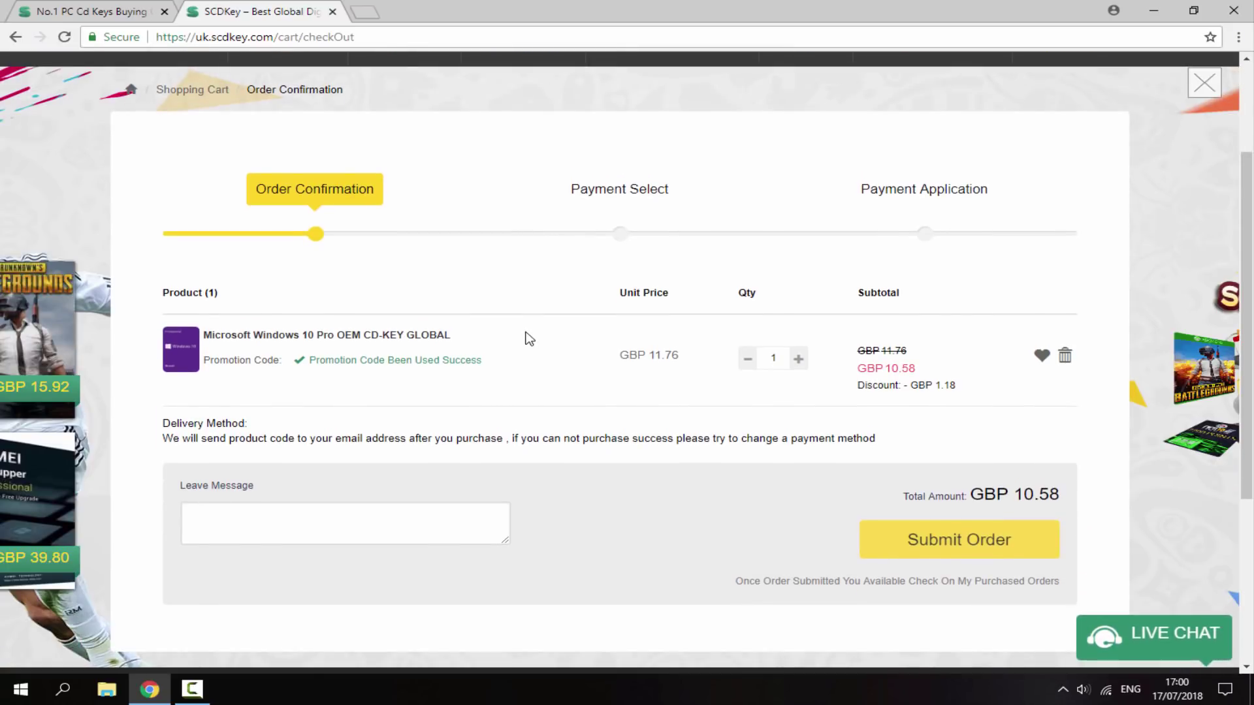
Step: Submit the GBP 10.58 order and scroll through the payment selection page
{"action": "left_click", "coordinate": [966, 538]}
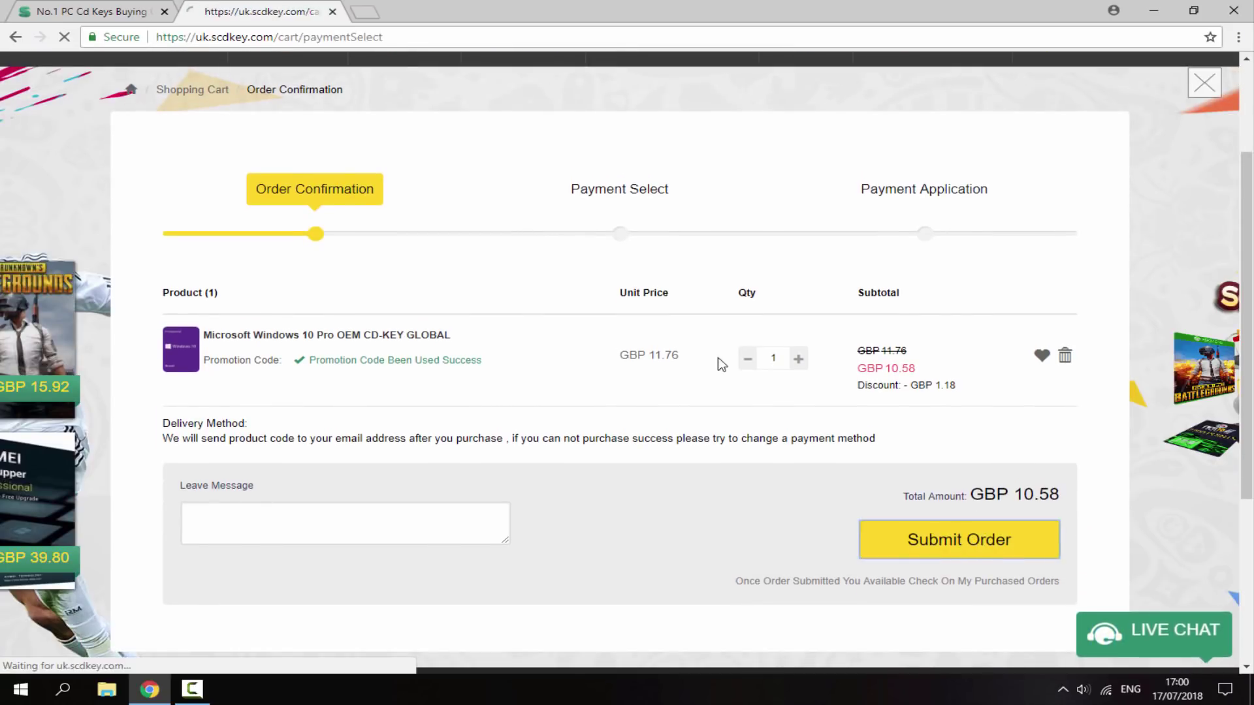
{"action": "scroll", "coordinate": [721, 361], "scroll_direction": "down", "scroll_amount": 1}
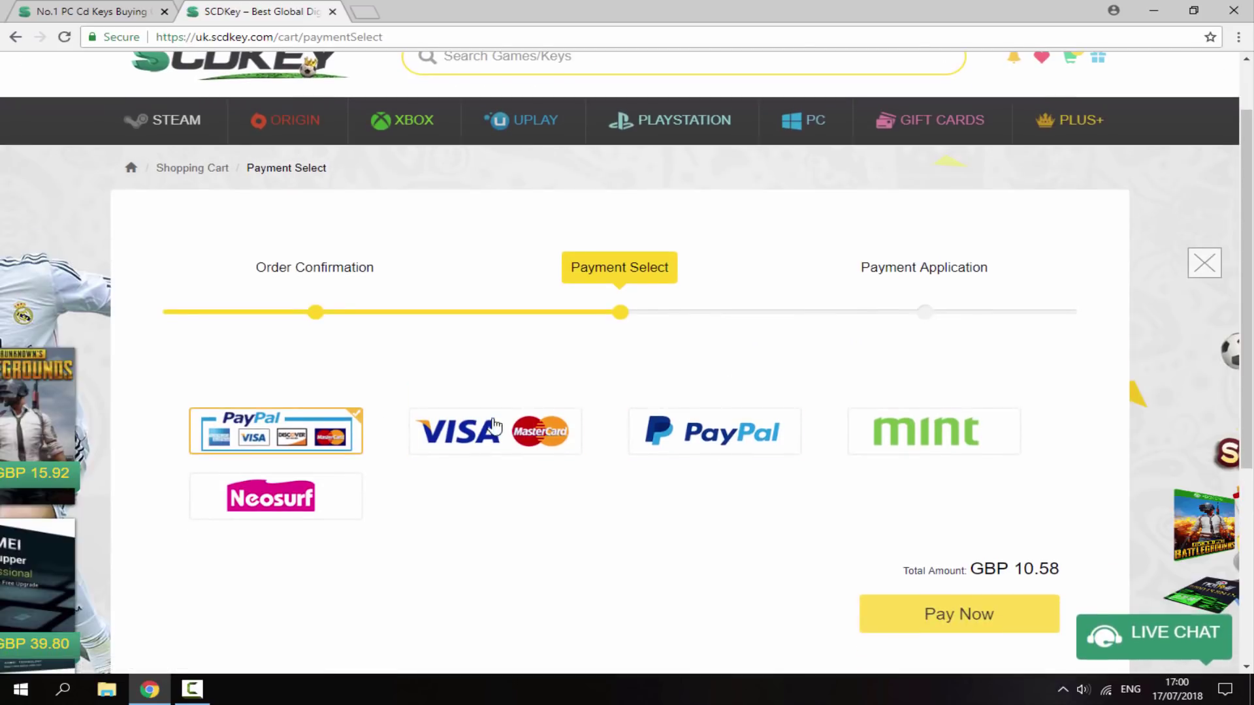
{"action": "scroll", "coordinate": [781, 362], "scroll_direction": "down", "scroll_amount": 1}
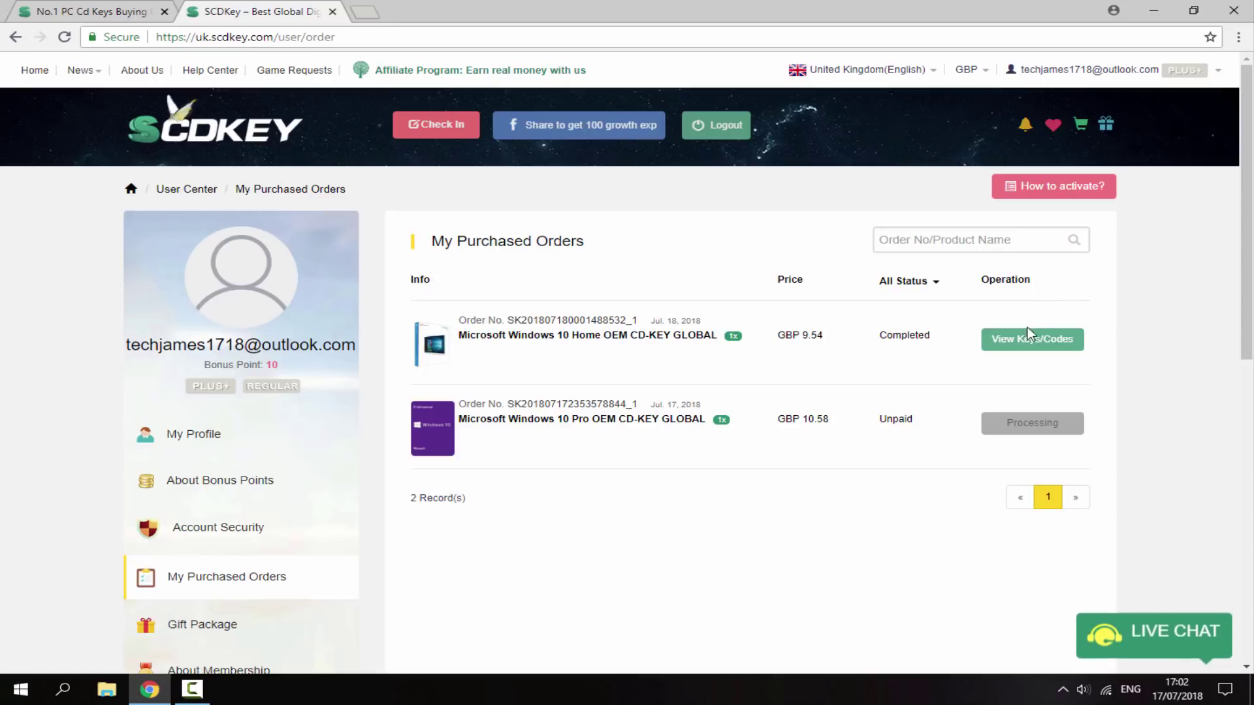
Step: Open the completed Windows 10 Home order and reveal its product key
{"action": "left_click", "coordinate": [1044, 341]}
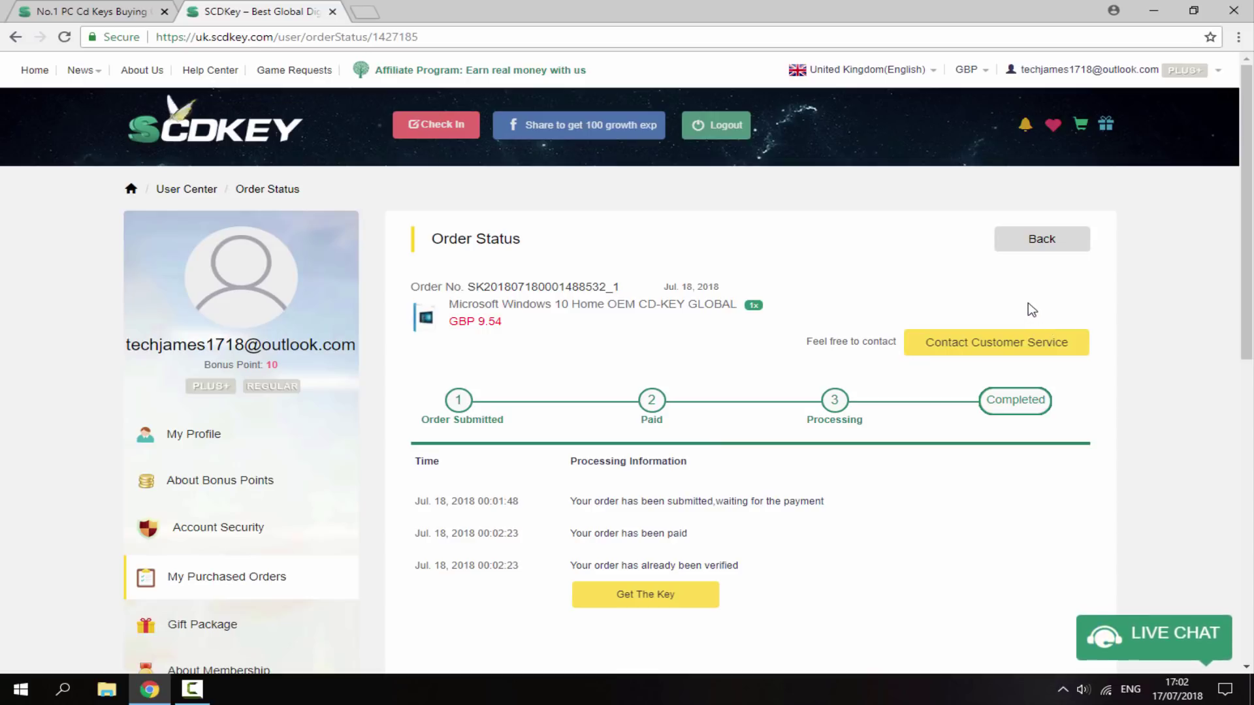
{"action": "scroll", "coordinate": [688, 443], "scroll_direction": "down", "scroll_amount": 1}
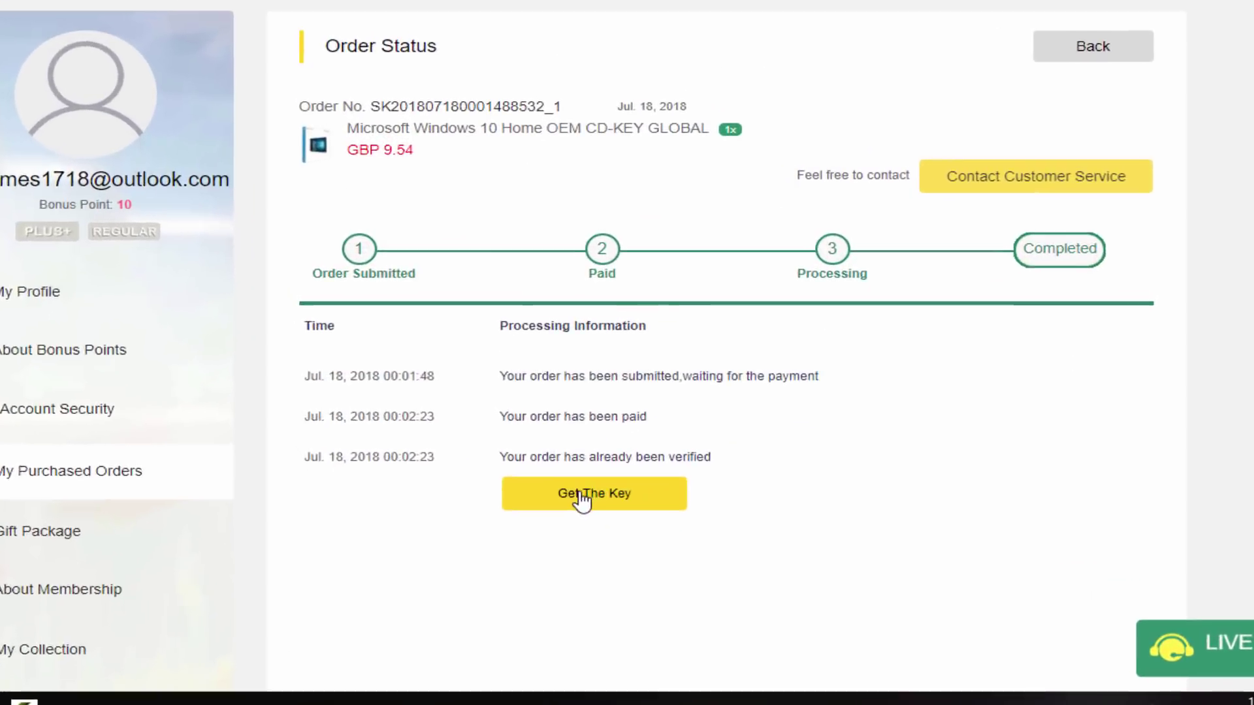
{"action": "left_click", "coordinate": [492, 461]}
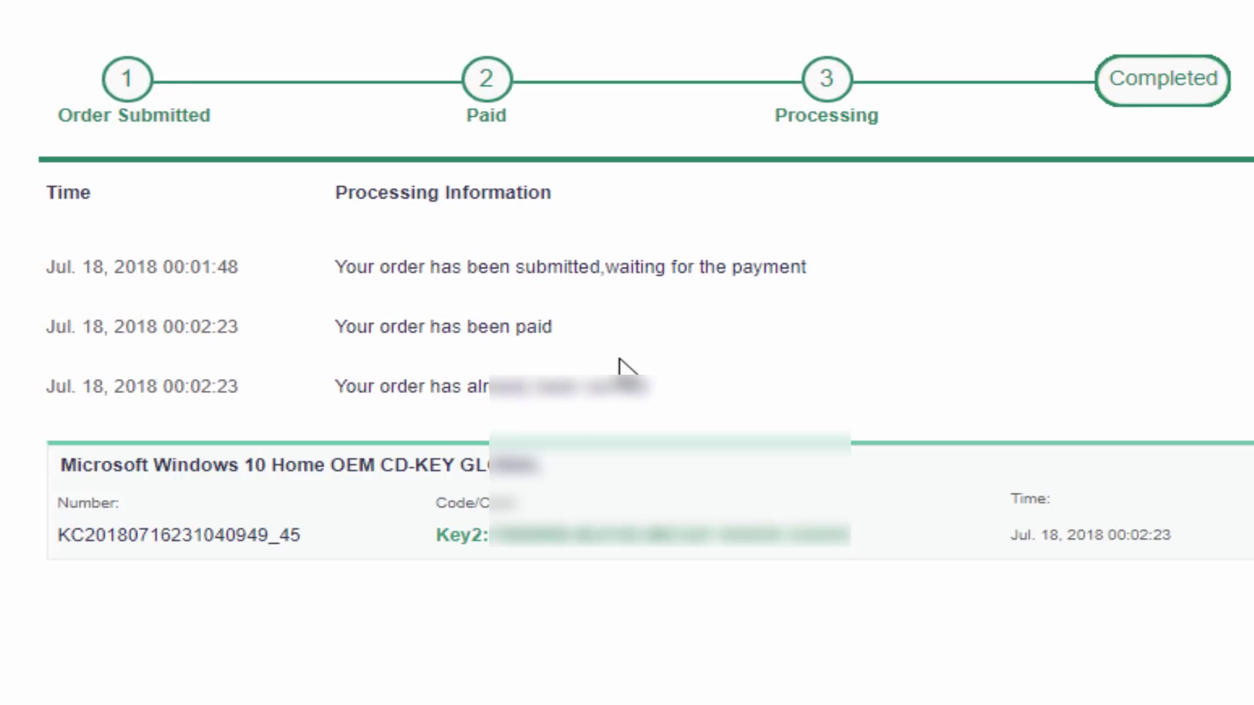
Step: Select the full Key2 product key and bring up its copy menu
{"action": "scroll", "coordinate": [644, 389], "scroll_direction": "down", "scroll_amount": 2}
{"action": "scroll", "coordinate": [606, 474], "scroll_direction": "down", "scroll_amount": 2}
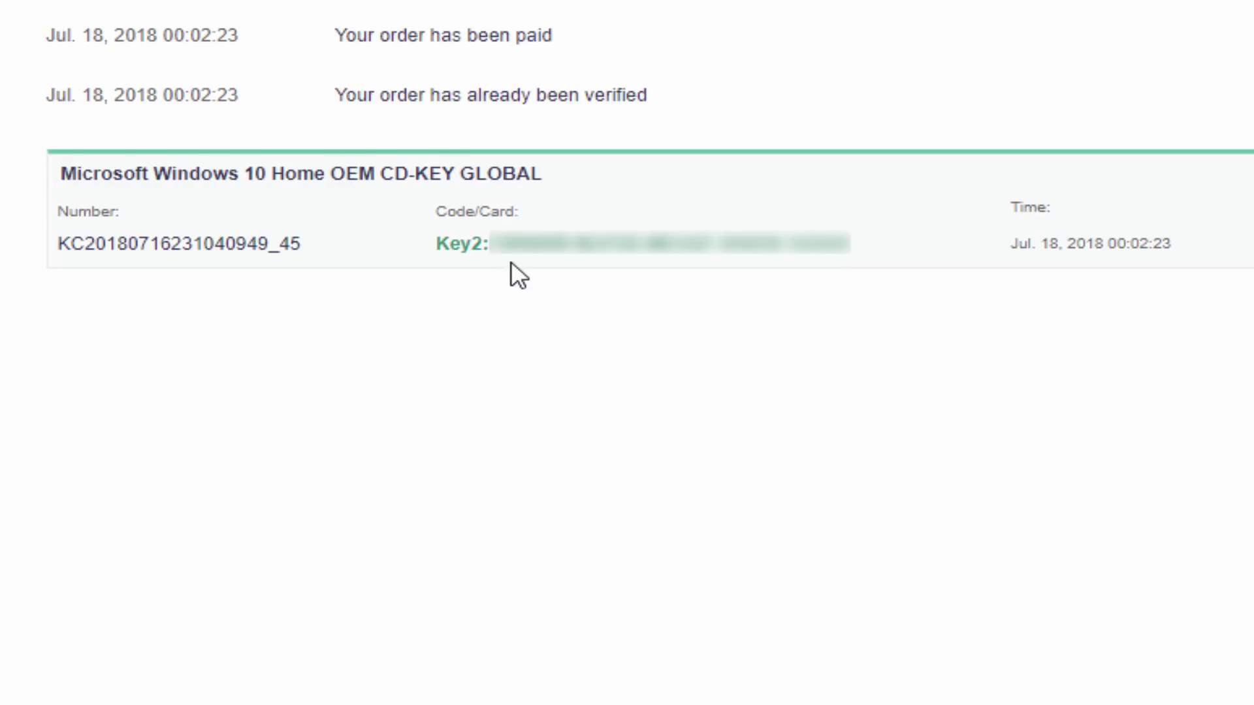
{"action": "left_click_drag", "start_coordinate": [493, 258], "coordinate": [844, 247]}
{"action": "right_click", "coordinate": [845, 247]}
Step: Copy the product key, then centre File Explorer and bring up the This PC context menu
{"action": "left_click", "coordinate": [874, 262]}
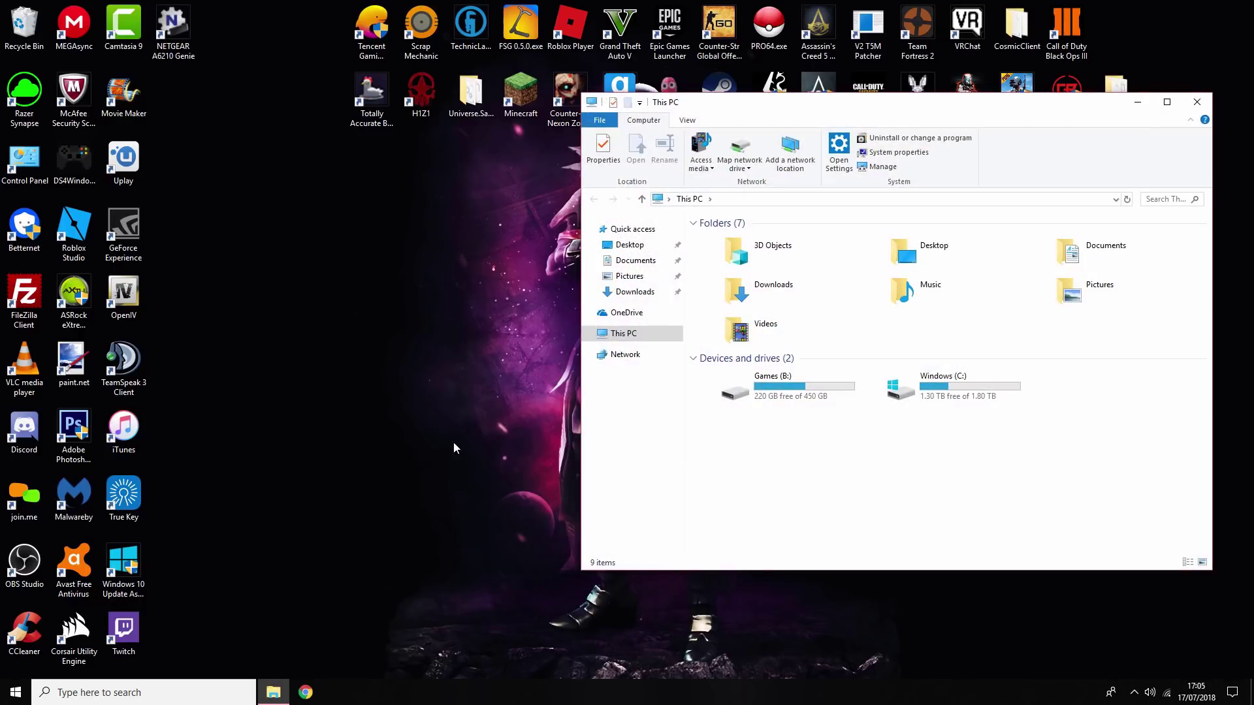
{"action": "left_click_drag", "start_coordinate": [745, 121], "coordinate": [566, 127]}
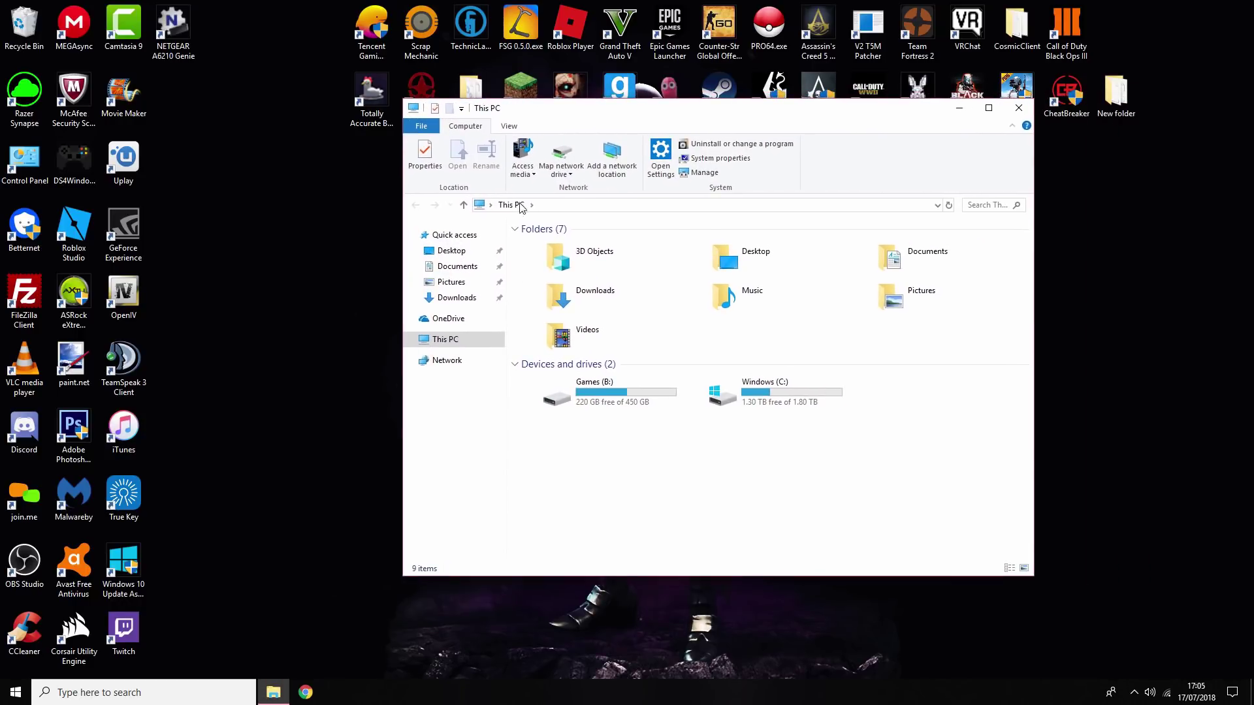
{"action": "right_click", "coordinate": [481, 338]}
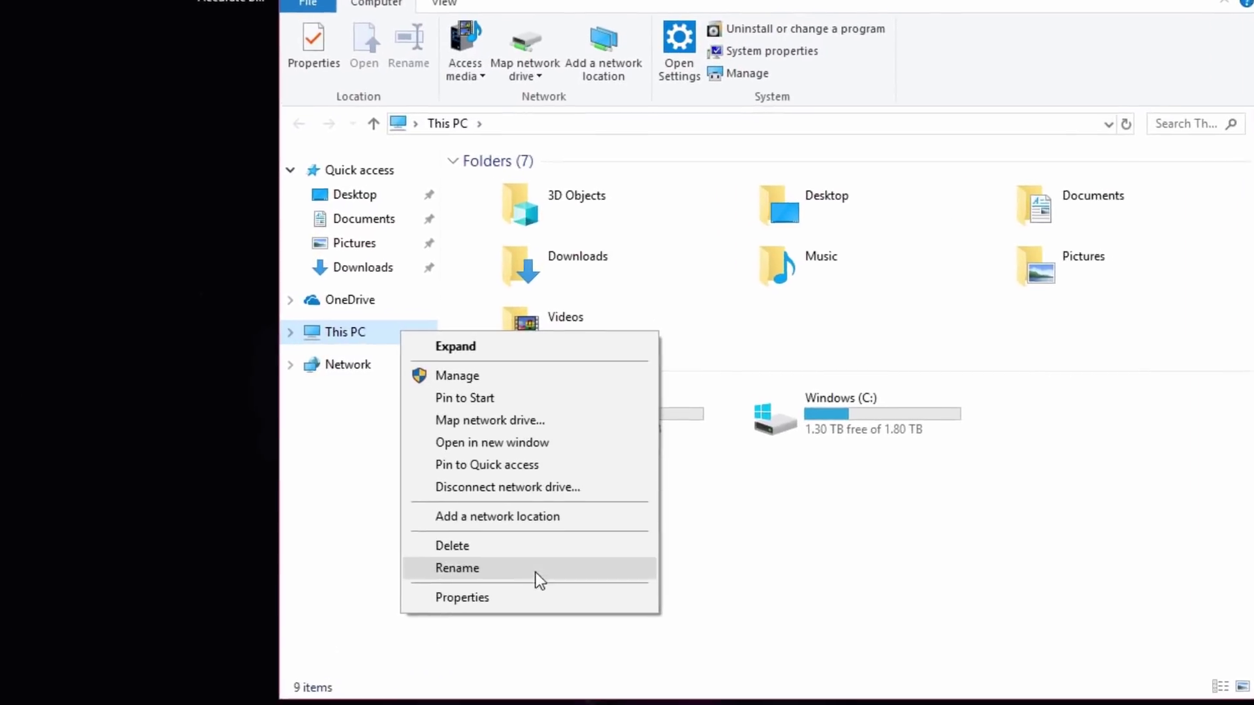
Step: Open This PC's System properties and go to the Windows activation settings
{"action": "left_click", "coordinate": [520, 510]}
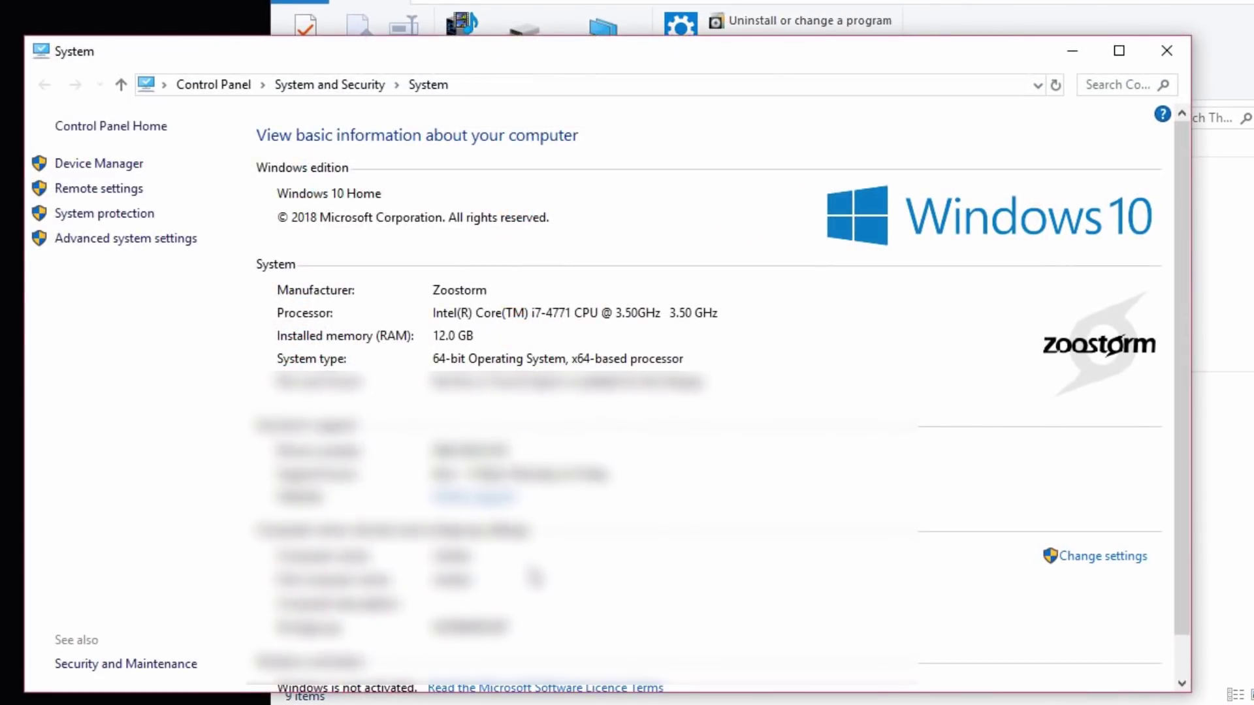
{"action": "scroll", "coordinate": [542, 532], "scroll_direction": "down", "scroll_amount": 2}
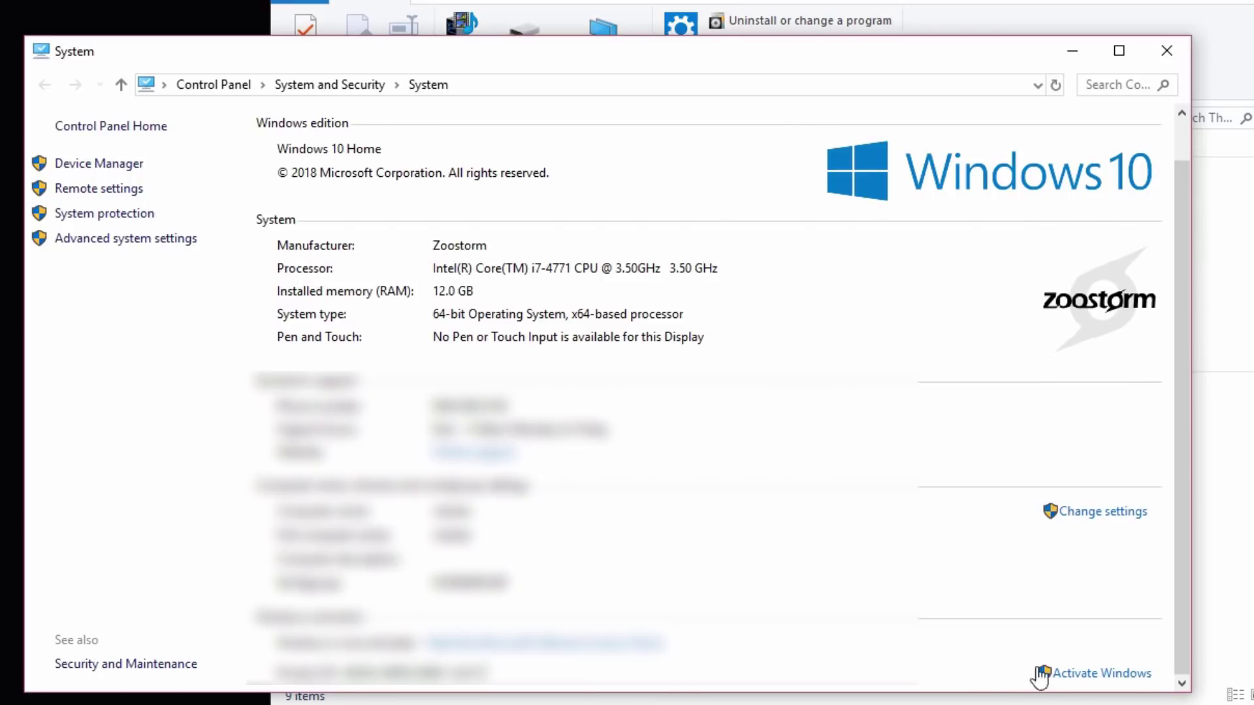
{"action": "left_click", "coordinate": [1117, 674]}
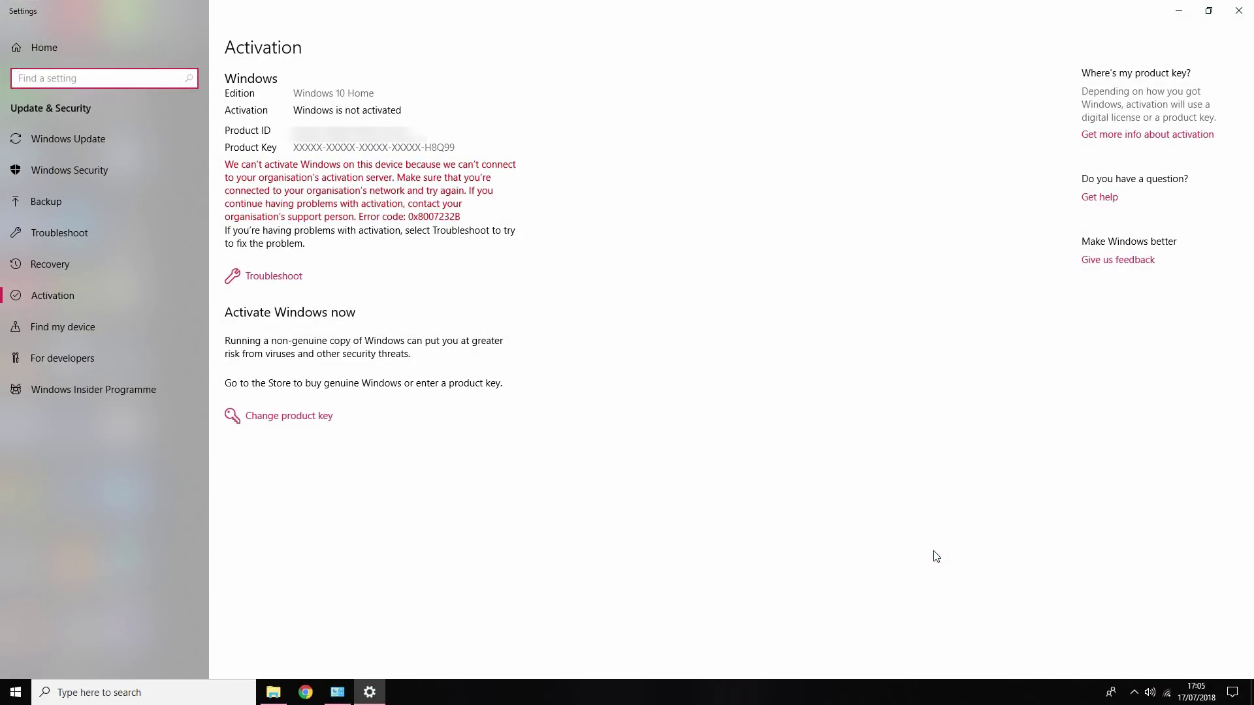
Step: Paste the purchased key under Change product key and activate Windows
{"action": "left_click", "coordinate": [317, 419]}
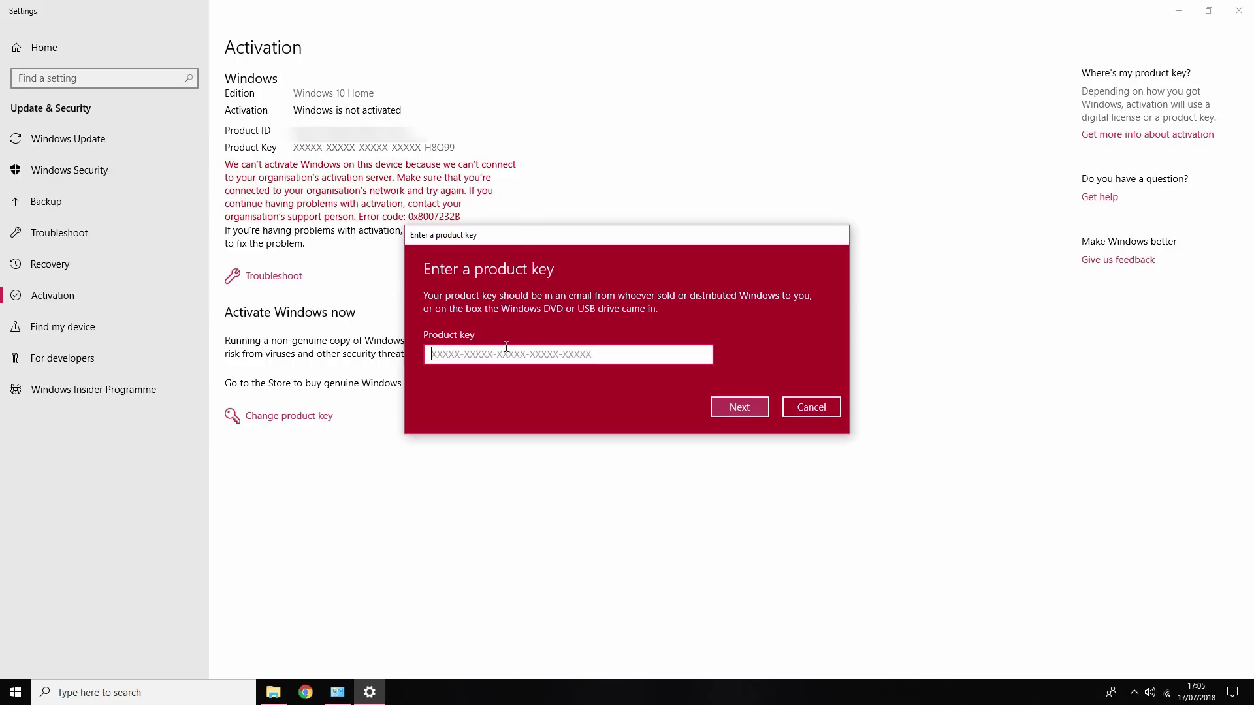
{"action": "left_click", "coordinate": [506, 353]}
{"action": "key", "text": "ctrl+v"}
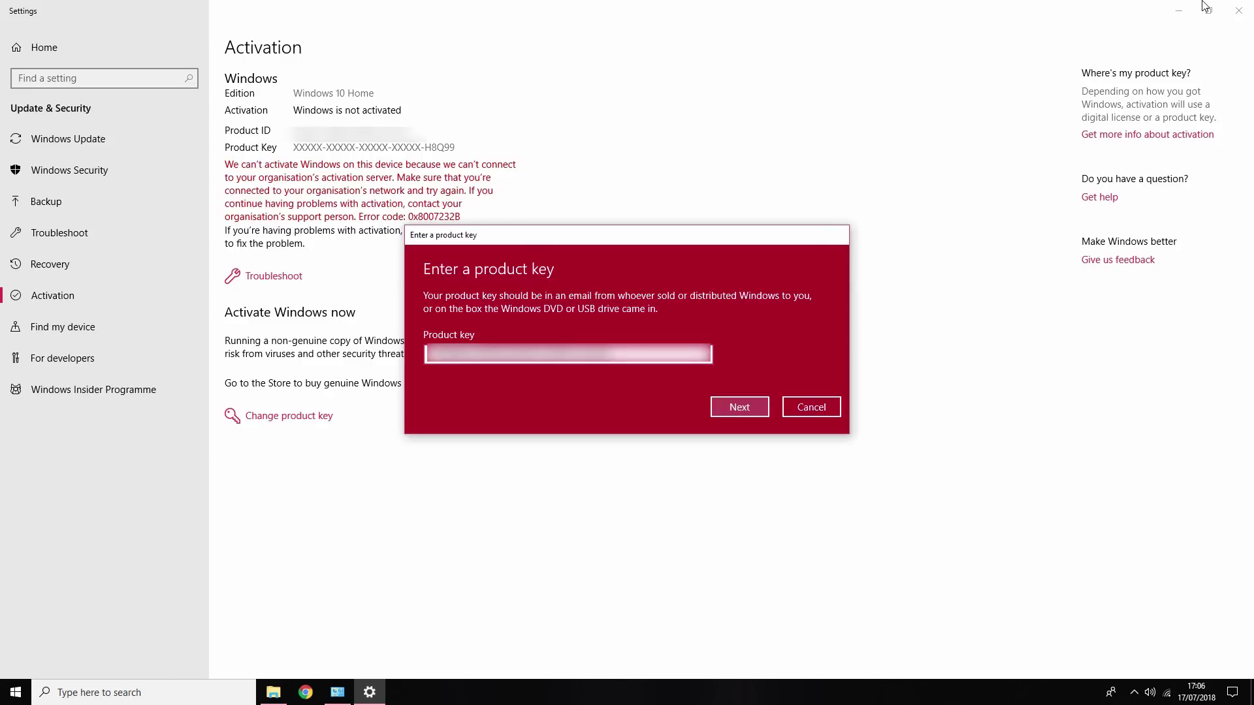
{"action": "left_click", "coordinate": [746, 406]}
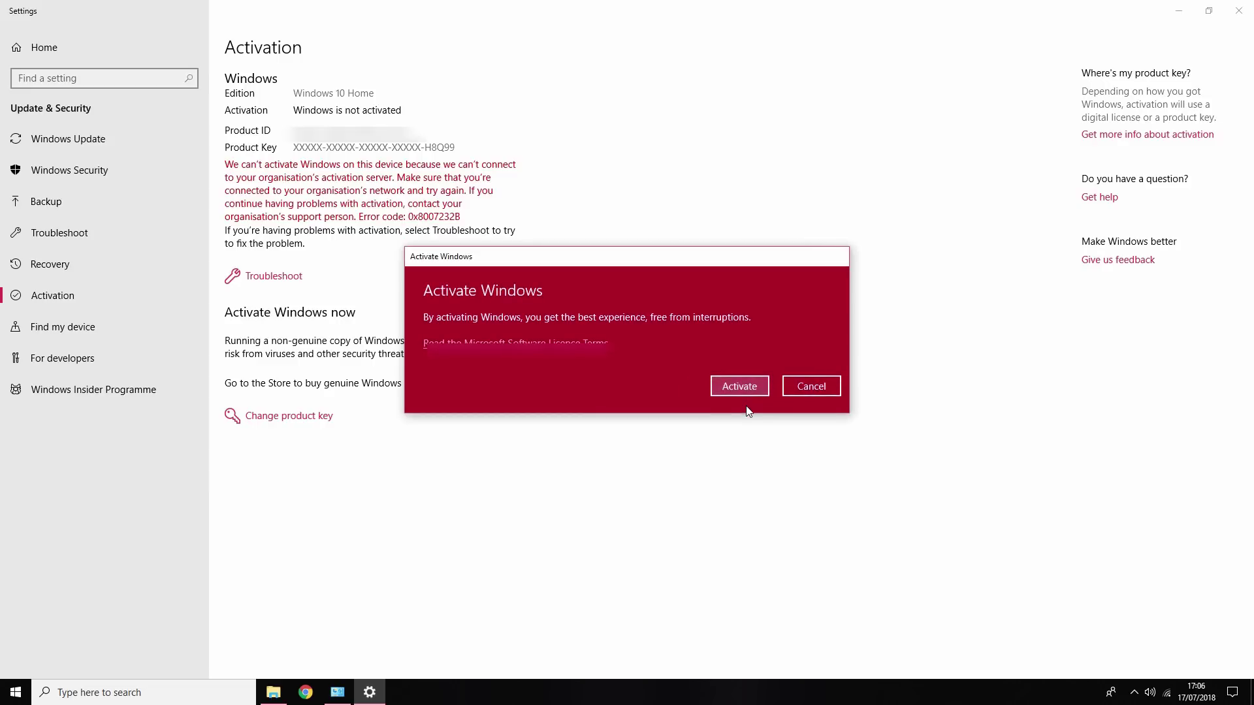
{"action": "left_click", "coordinate": [744, 390]}
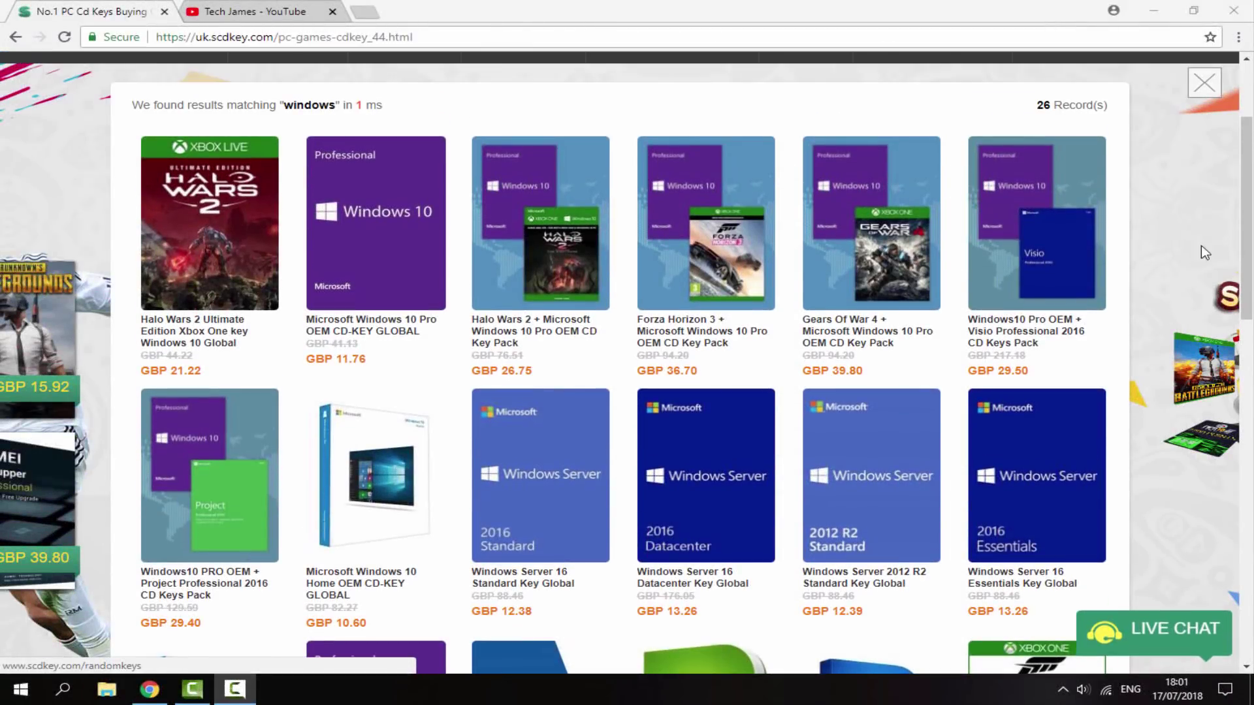
Step: Drag the scrollbar to scroll through SCDKey's 'windows' search results
{"action": "left_click_drag", "start_coordinate": [1249, 204], "coordinate": [1202, 363]}
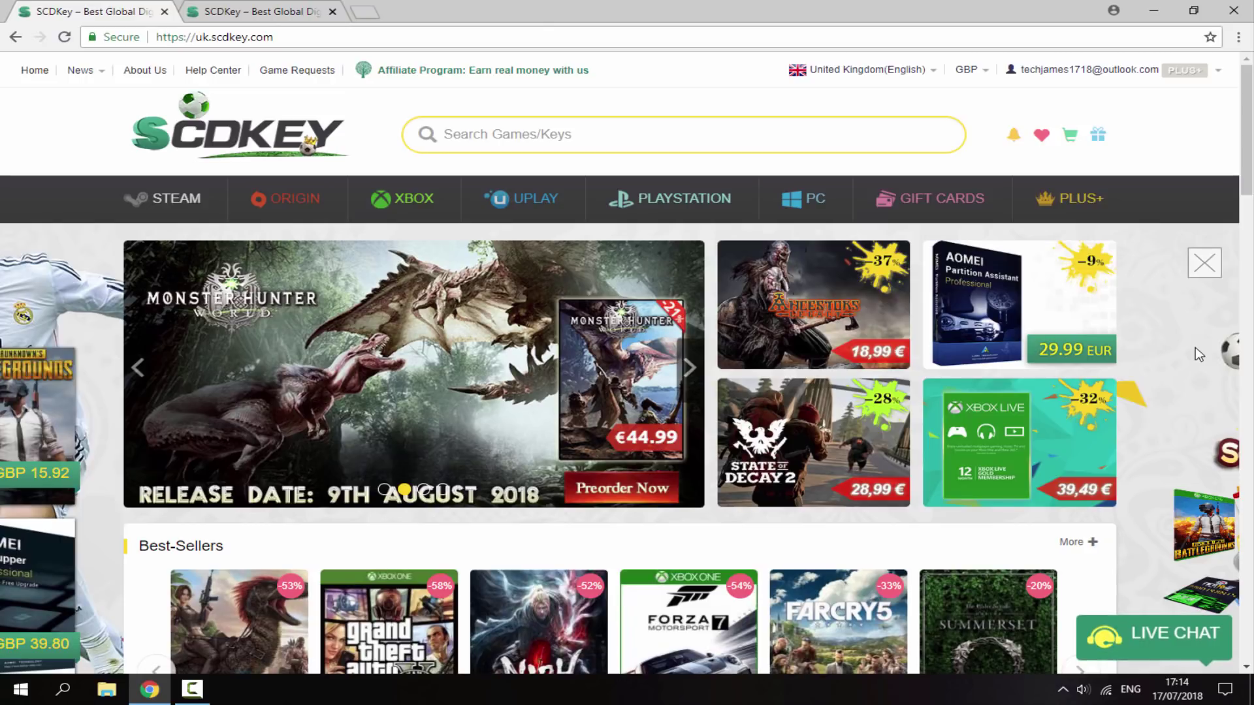
Step: Scroll down through the SCDKey homepage listings, then back up toward the top
{"action": "scroll", "coordinate": [1199, 355], "scroll_direction": "down", "scroll_amount": 5}
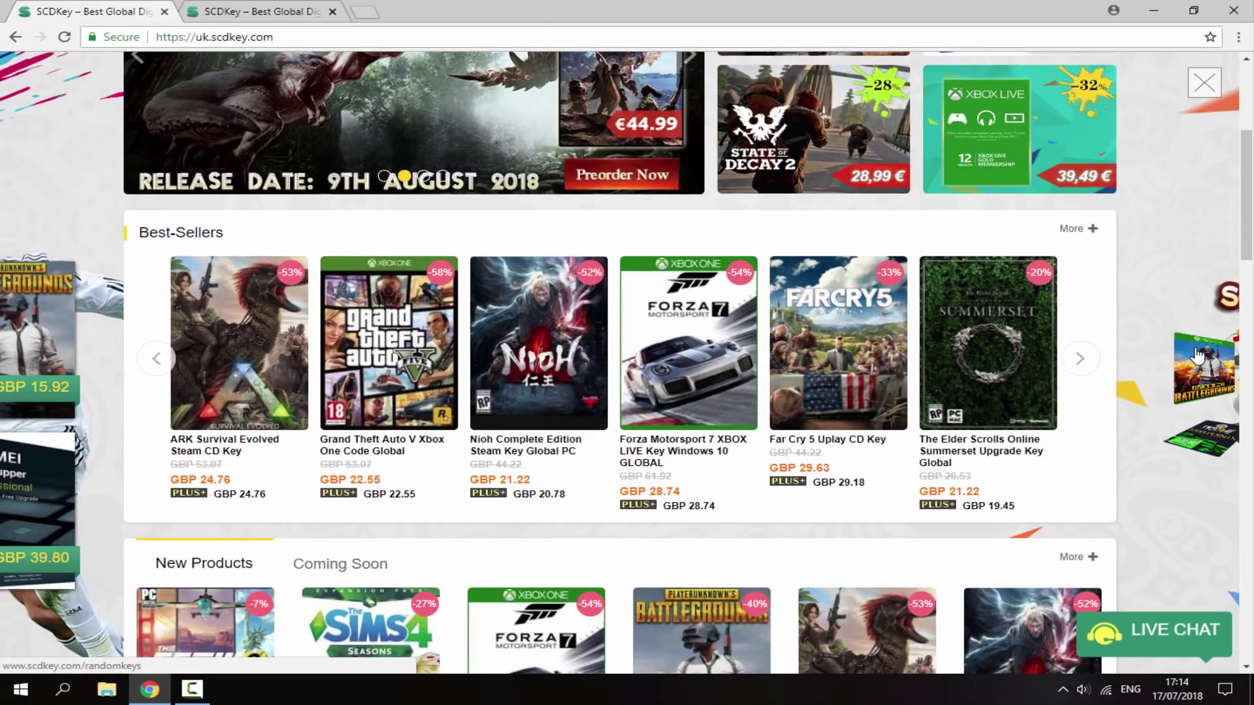
{"action": "scroll", "coordinate": [1200, 354], "scroll_direction": "down", "scroll_amount": 1}
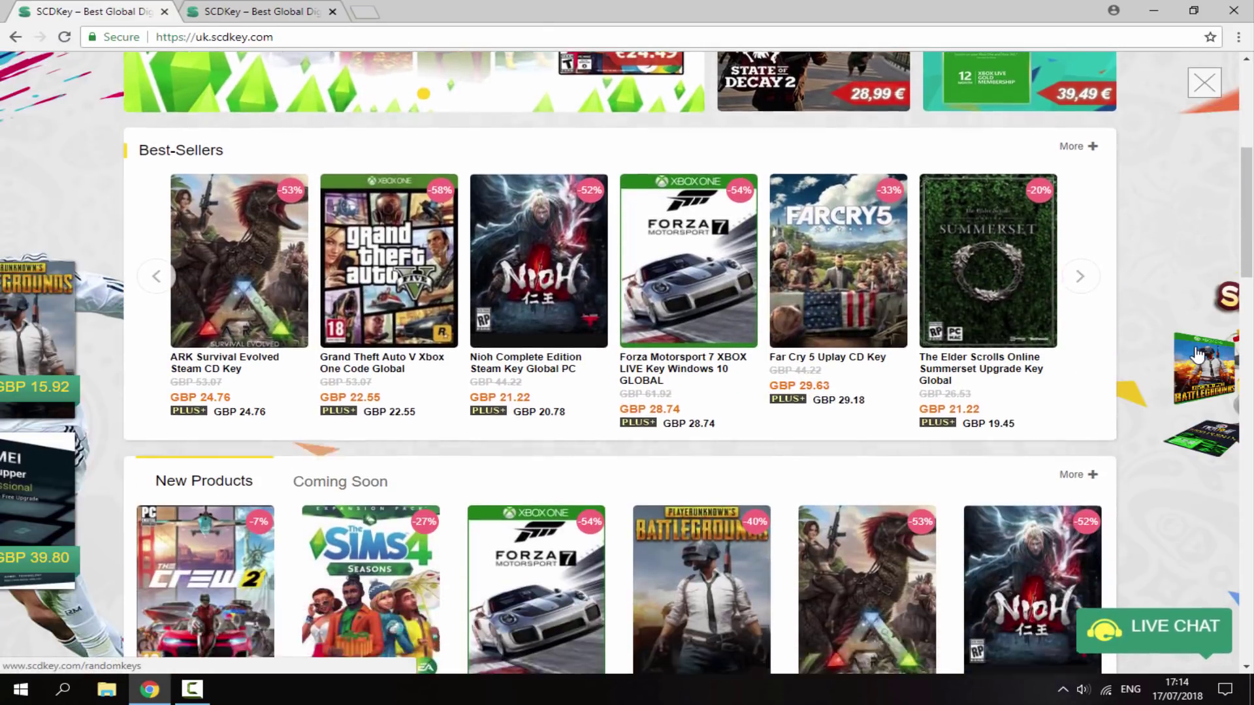
{"action": "scroll", "coordinate": [1199, 355], "scroll_direction": "down", "scroll_amount": 3}
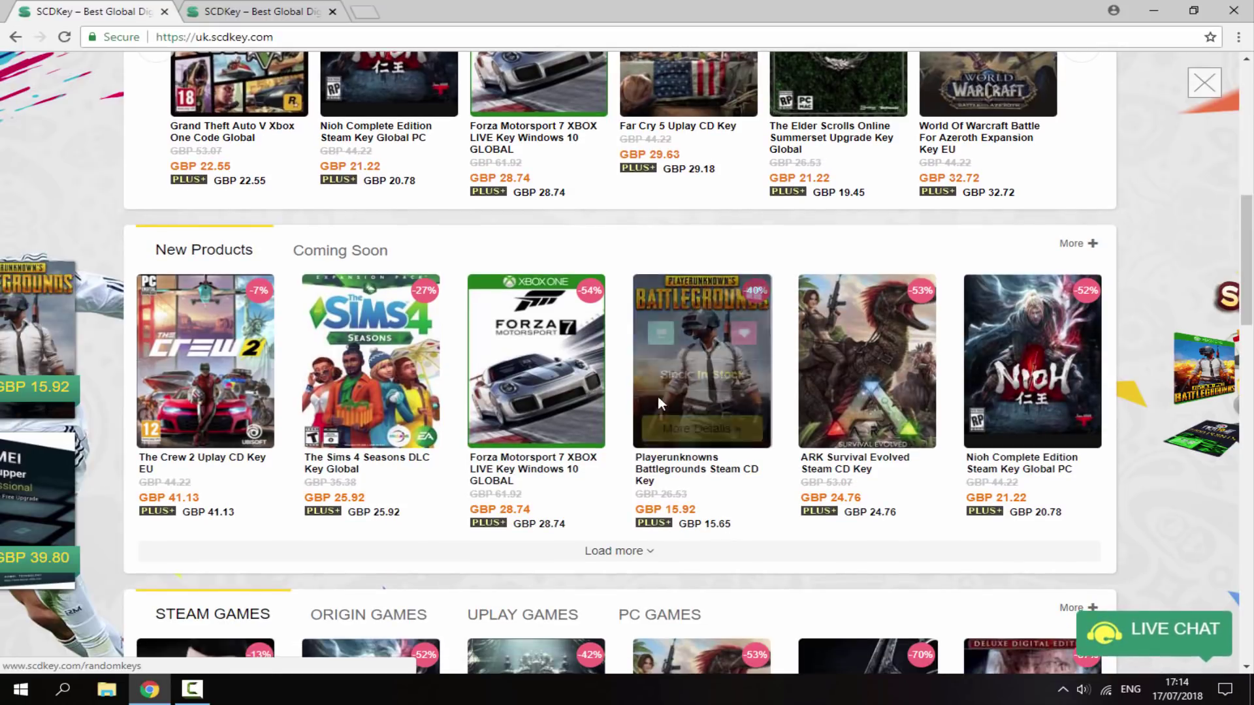
{"action": "scroll", "coordinate": [1170, 320], "scroll_direction": "down", "scroll_amount": 1}
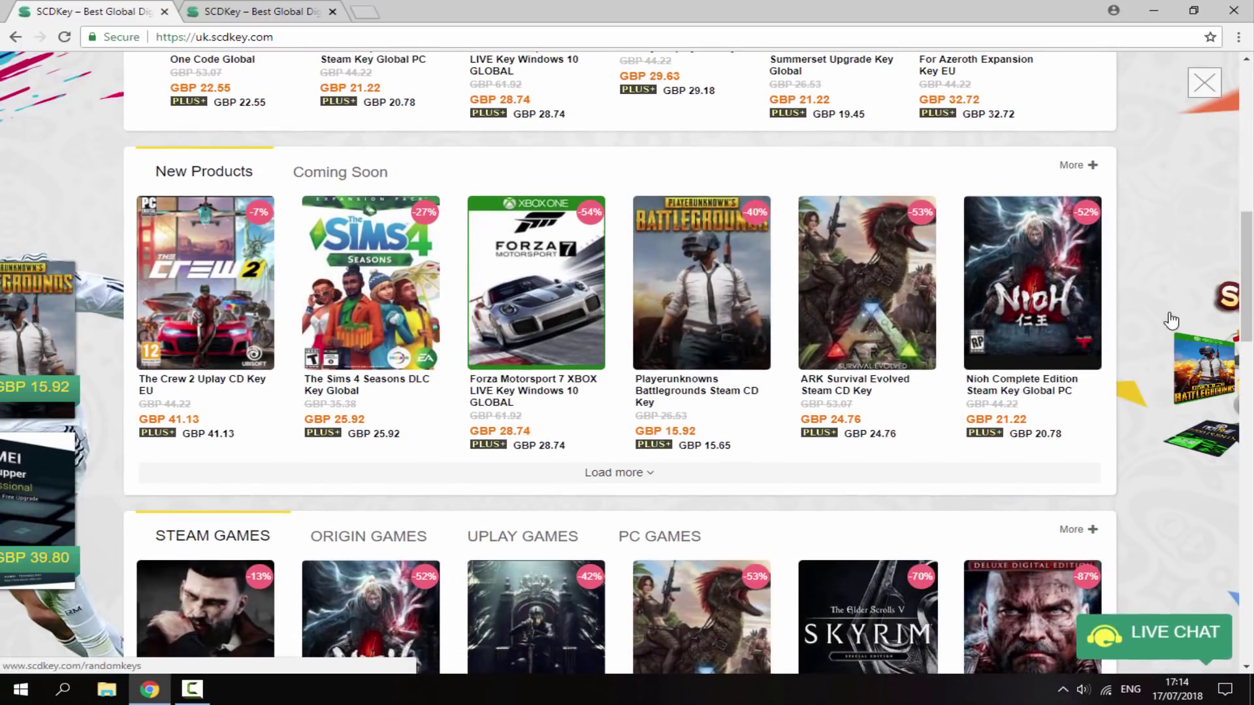
{"action": "scroll", "coordinate": [1171, 320], "scroll_direction": "down", "scroll_amount": 4}
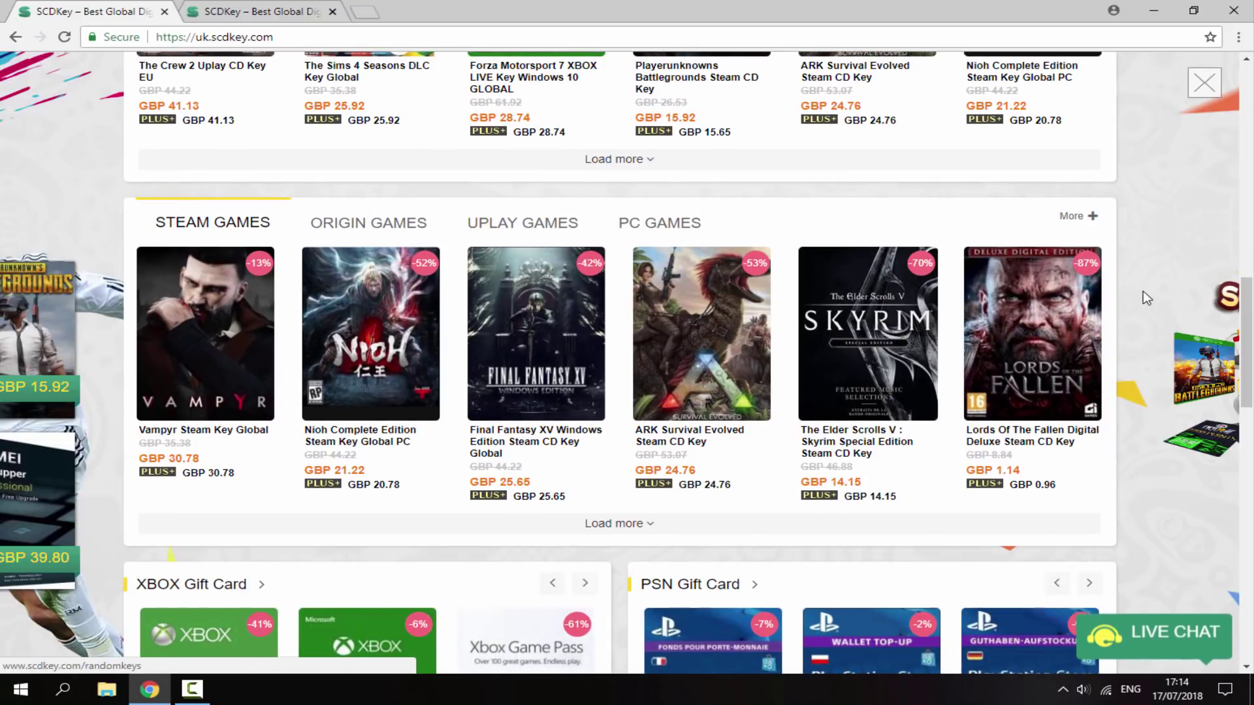
{"action": "scroll", "coordinate": [1135, 240], "scroll_direction": "down", "scroll_amount": 5}
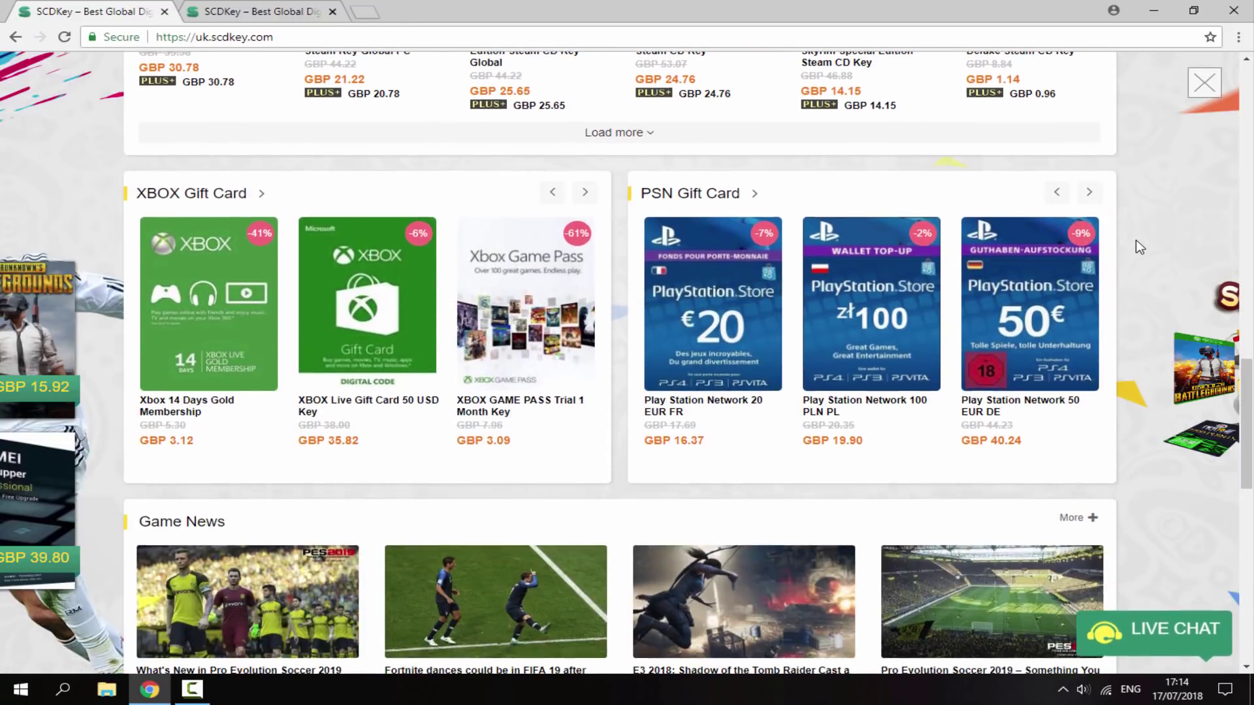
{"action": "scroll", "coordinate": [1136, 240], "scroll_direction": "down", "scroll_amount": 5}
{"action": "scroll", "coordinate": [1135, 244], "scroll_direction": "up", "scroll_amount": 7}
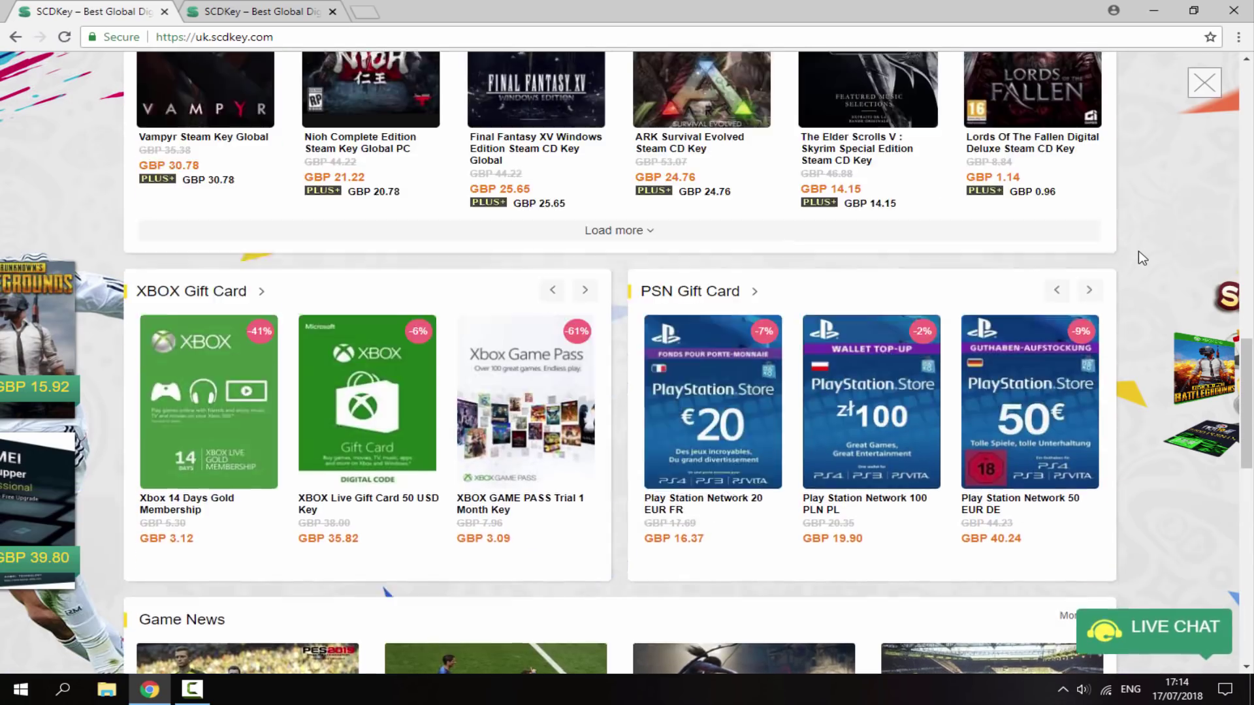
{"action": "scroll", "coordinate": [1139, 252], "scroll_direction": "up", "scroll_amount": 15}
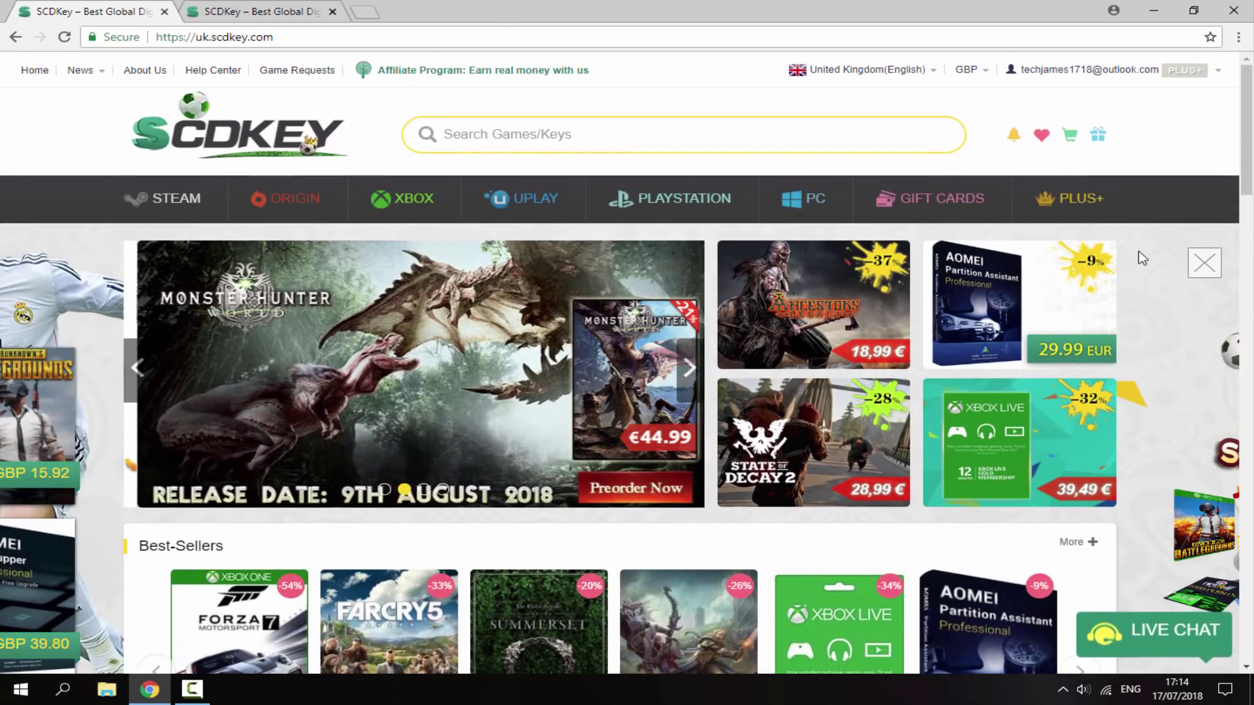